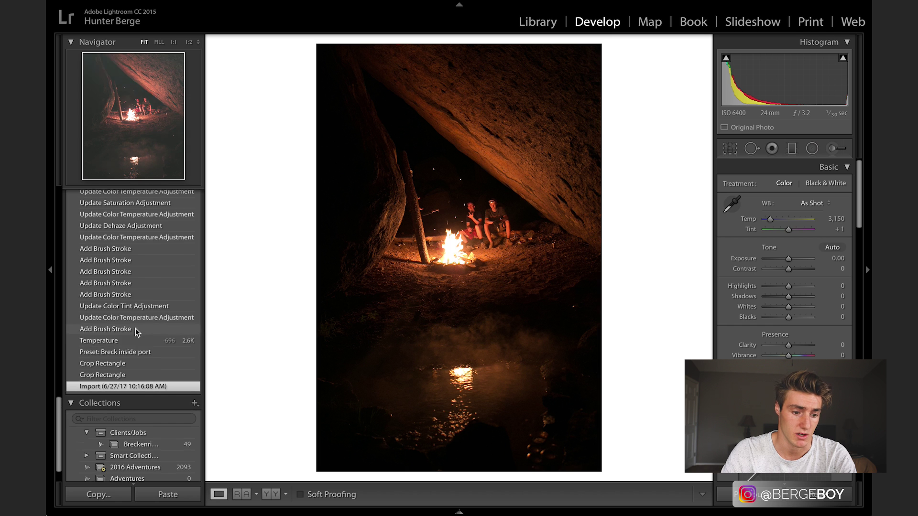
- Review the campfire photo's history states from the crop through the Breck inside port preset to the brush strokes
left_click(133, 367)
scroll(135, 373, "up", 1)
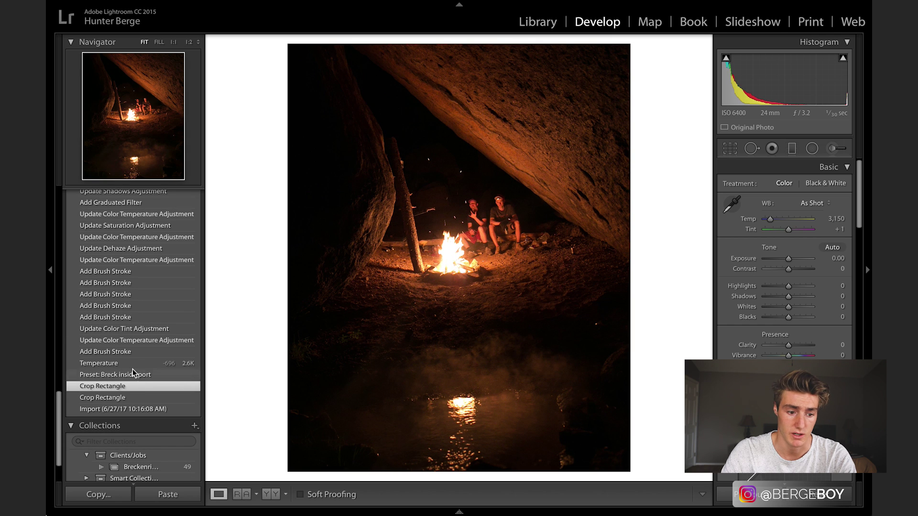
left_click(127, 376)
scroll(160, 329, "up", 2)
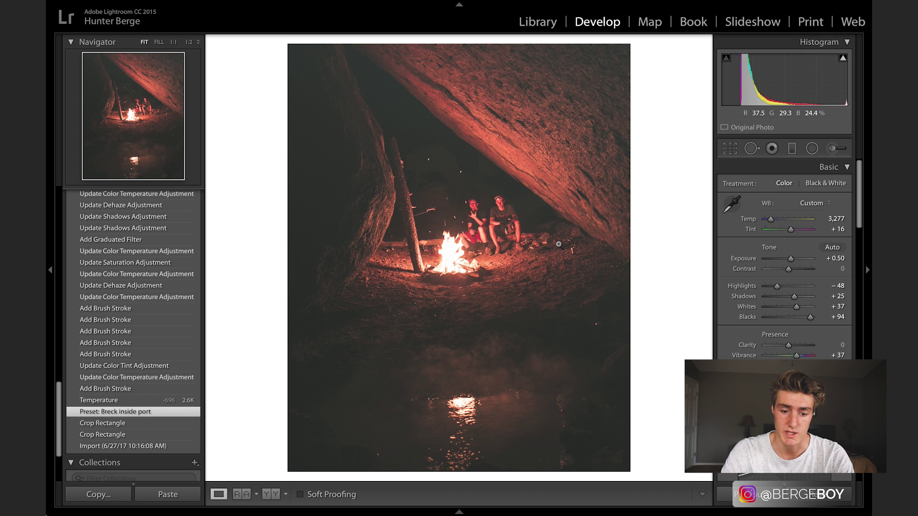
left_click(113, 323)
scroll(114, 328, "up", 2)
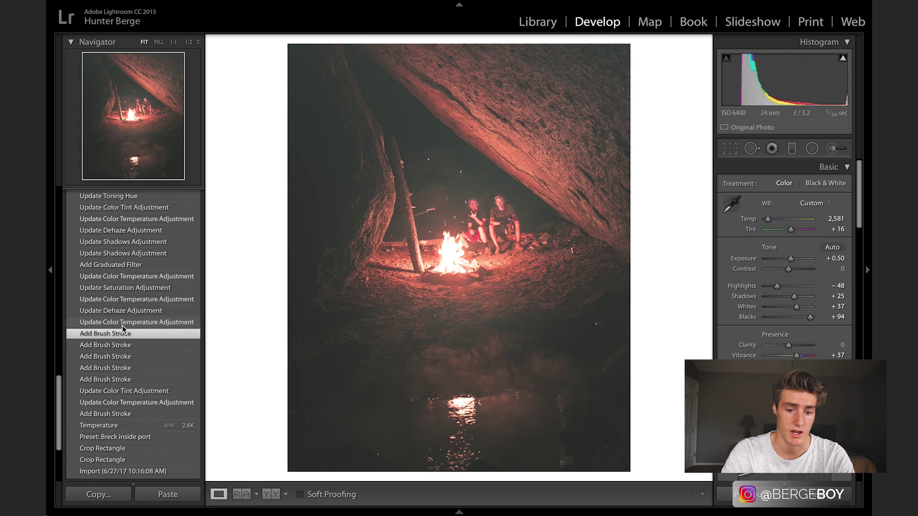
scroll(142, 330, "up", 2)
scroll(136, 290, "up", 2)
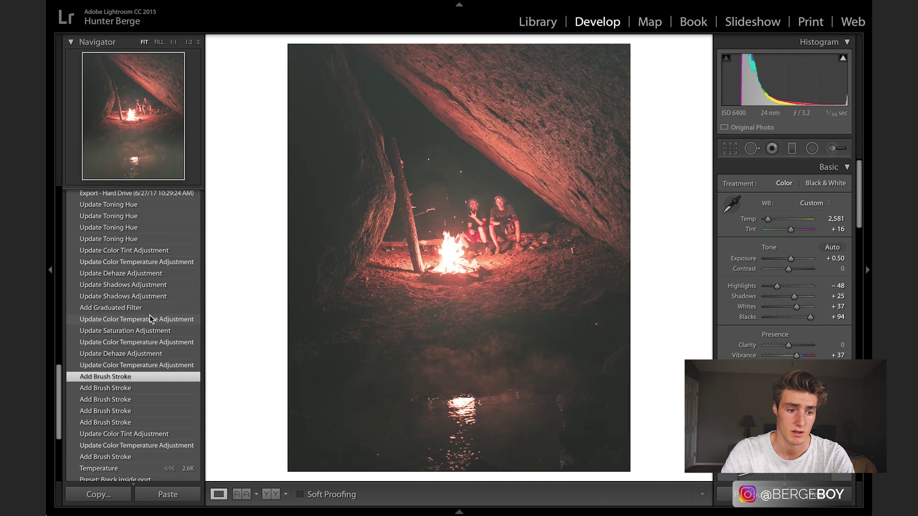
- Review the history states for the color temperature, color tint and toning hue updates
left_click(146, 319)
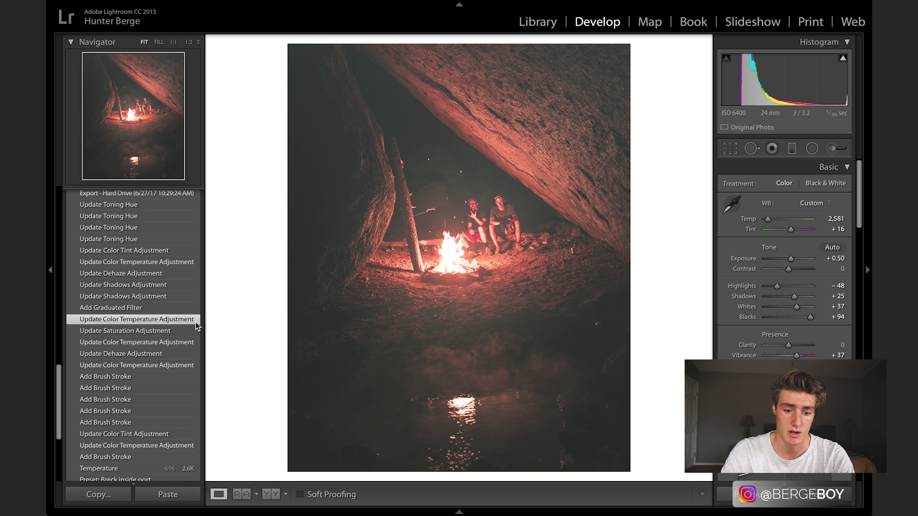
scroll(188, 325, "up", 3)
left_click(129, 292)
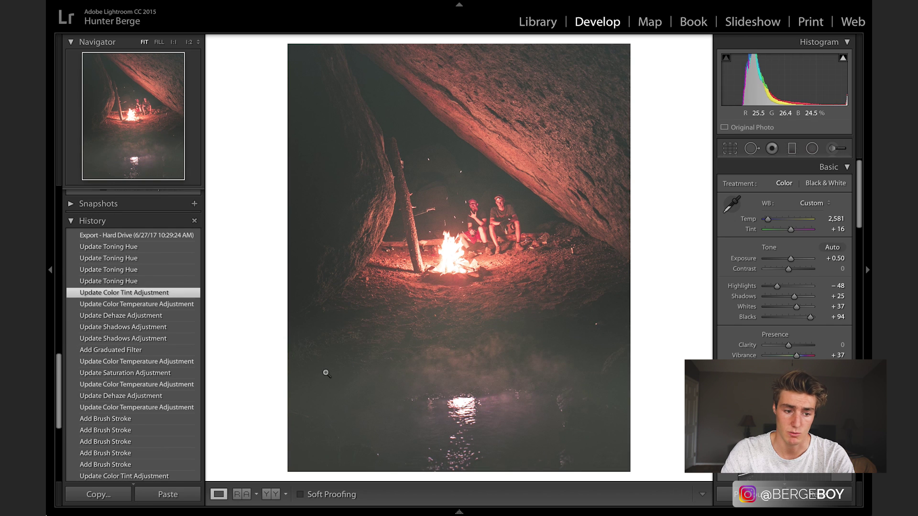
scroll(129, 269, "up", 1)
left_click(129, 270)
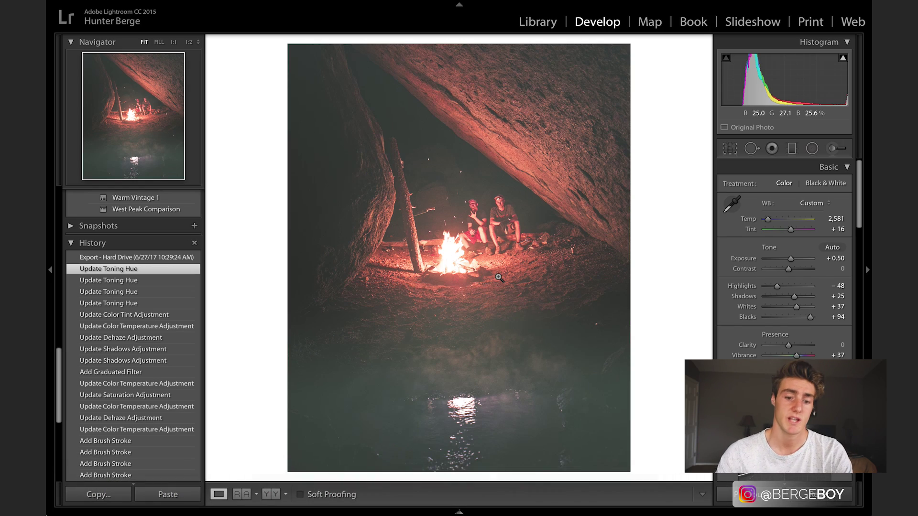
- Switch to After Effects and create an 860 x 1080 composition named Cinemagraph at 23.976 fps
key("ctrl+Up")
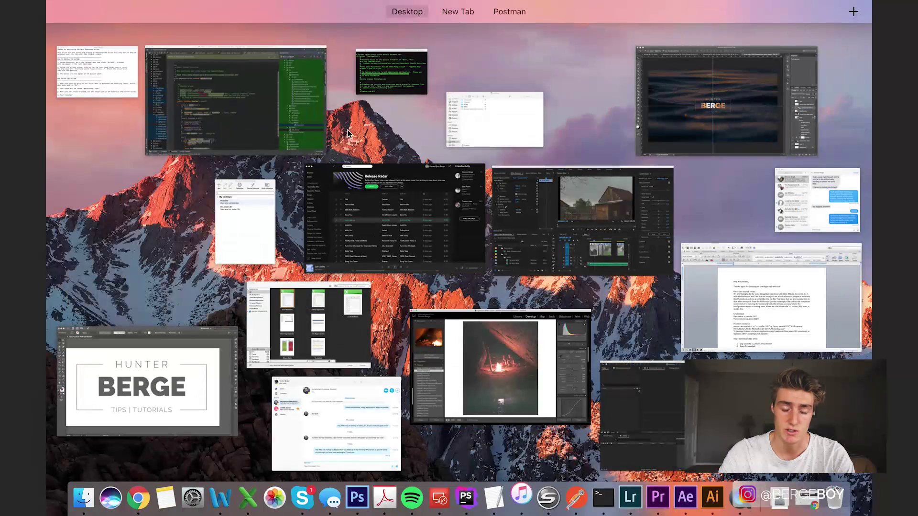
left_click(616, 430)
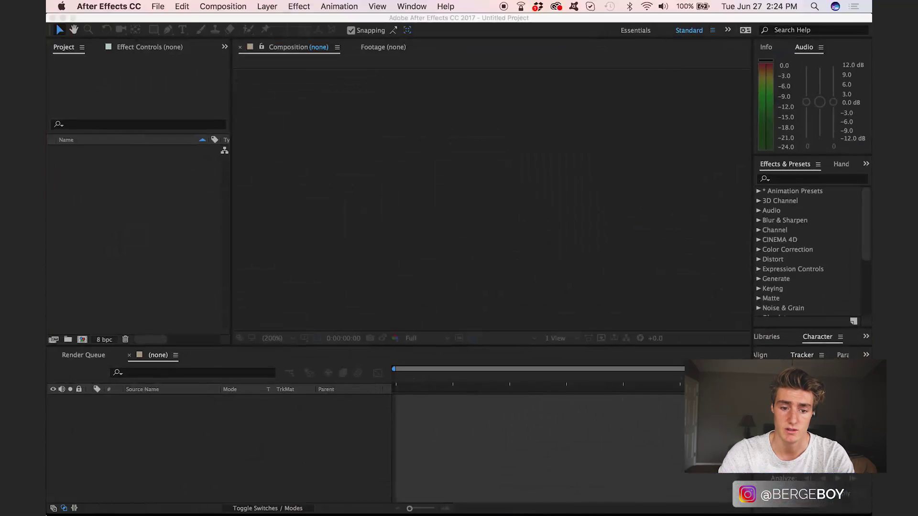
left_click(230, 5)
left_click(229, 24)
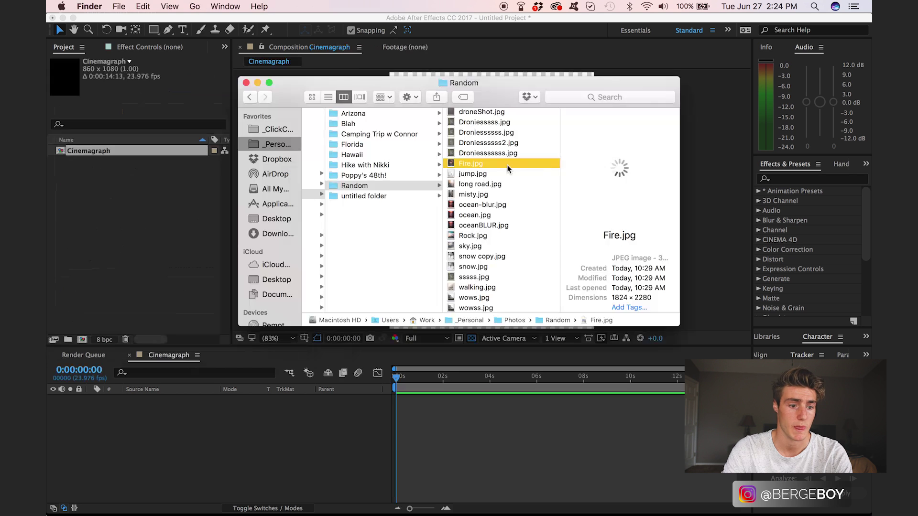
- Import Fire.jpg from the Random folder into the Cinemagraph composition and scale its layer to 48%
left_click_drag(502, 157, 181, 274)
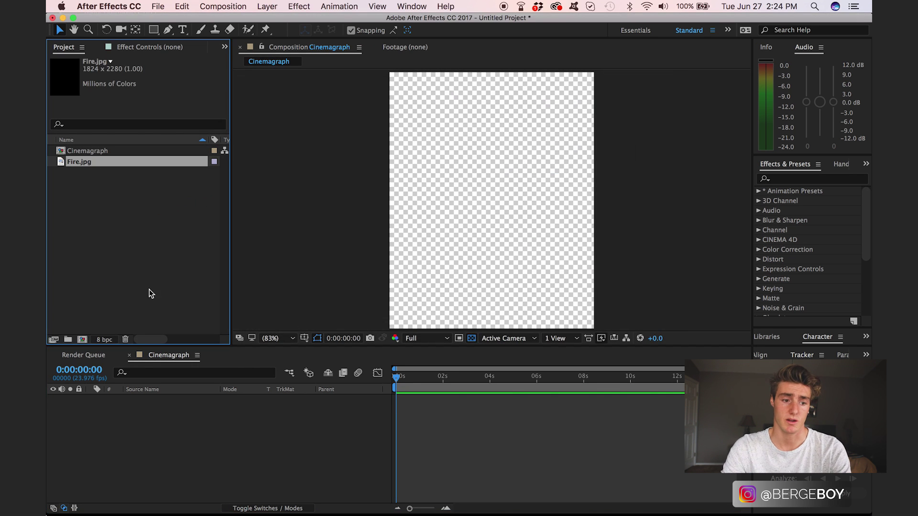
left_click_drag(77, 164, 234, 415)
key("s")
left_click(256, 438)
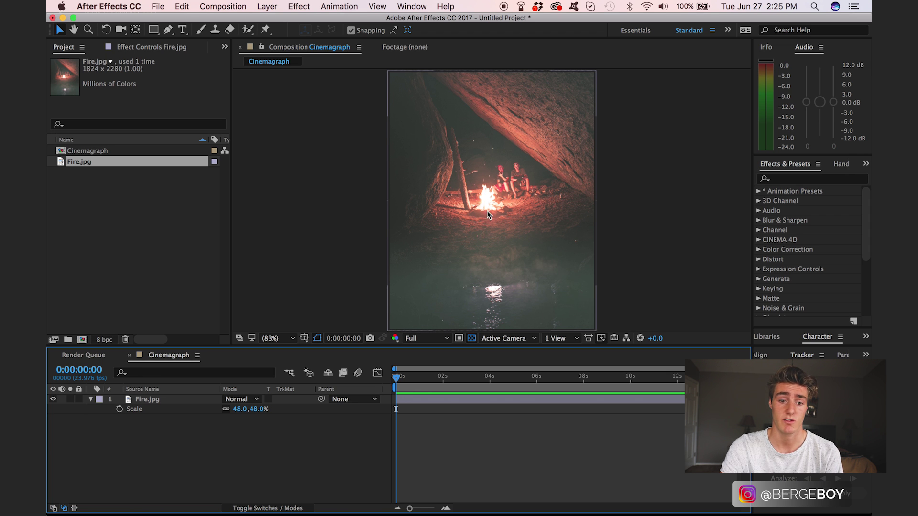
- Rename the Fire.jpg layer in the composition to base
left_click(140, 398)
key("Return")
type("ba")
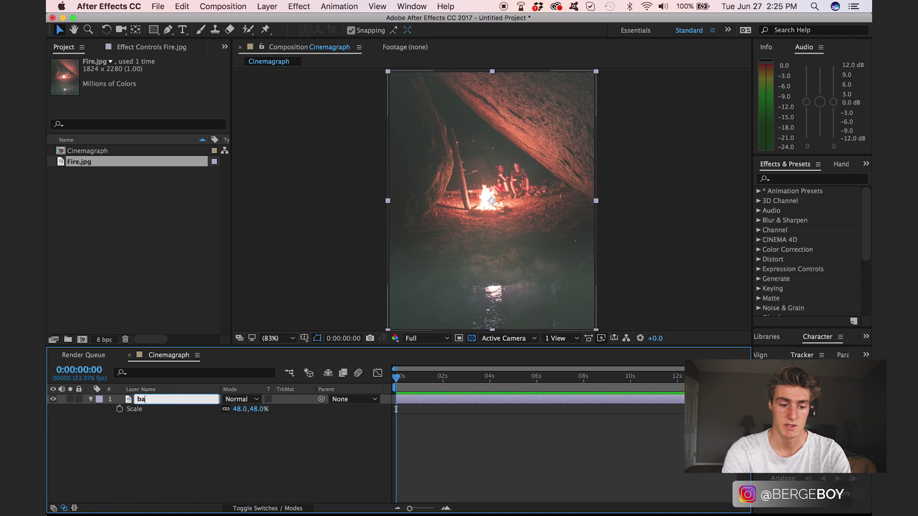
type("se")
left_click(171, 474)
- Duplicate the base layer and rename the copy water
left_click(154, 399)
key("super+d")
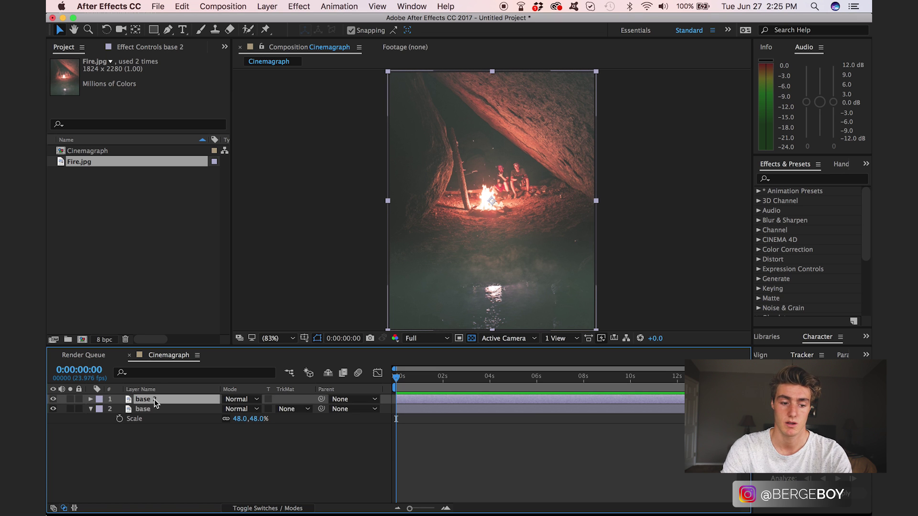
key("Return")
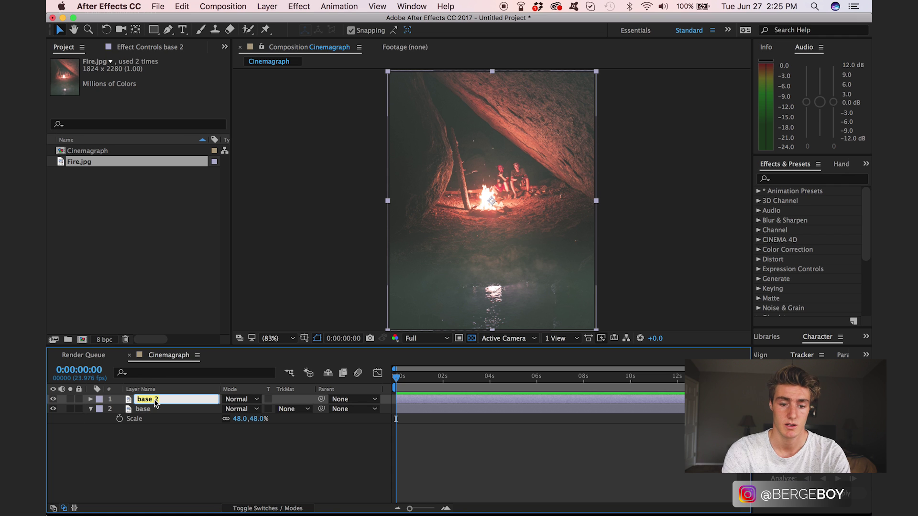
type("water")
key("Return")
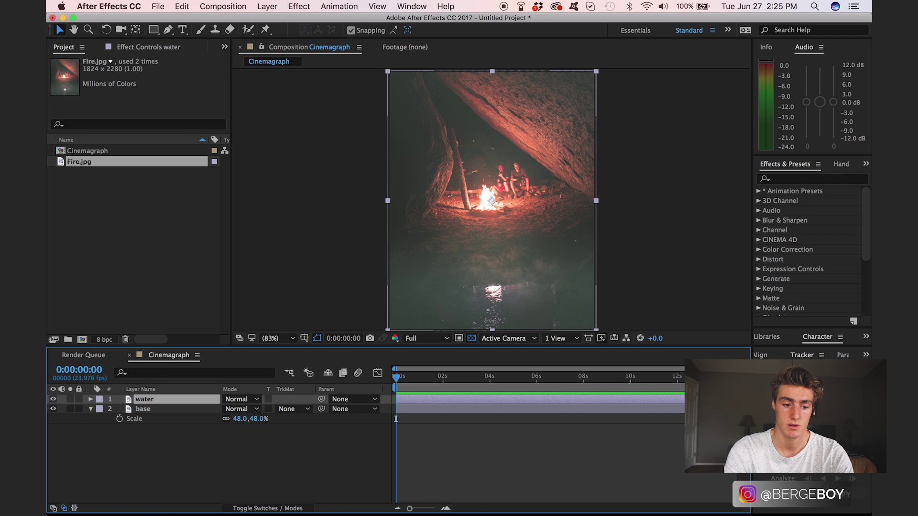
- Duplicate the water layer and rename the copy fire
key("super+d")
key("Return")
type("fire")
key("Return")
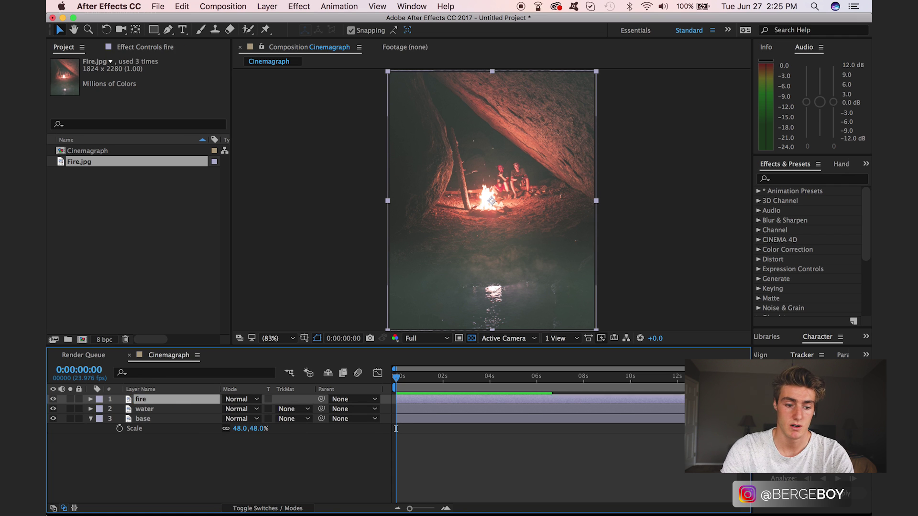
- Duplicate the fire layer and rename the copy rocks
key("super+d")
key("Return")
type("ro")
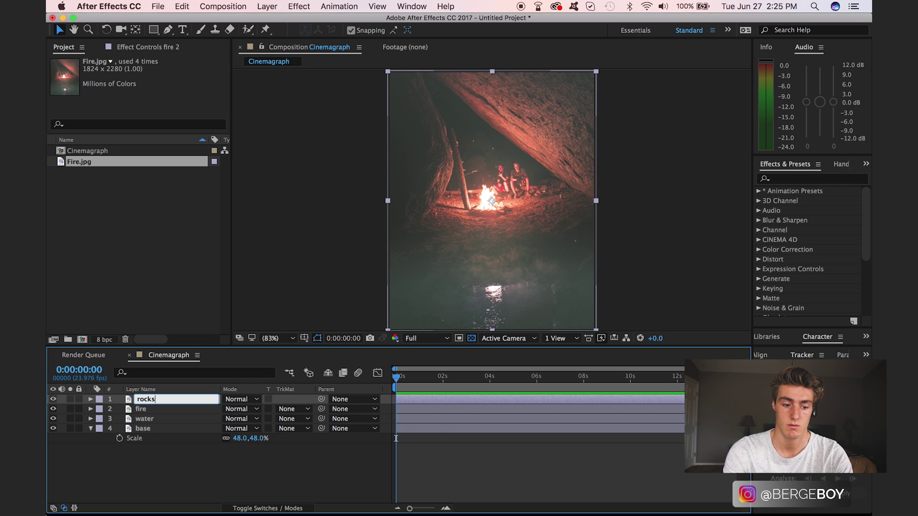
type("cks")
key("Return")
left_click(202, 471)
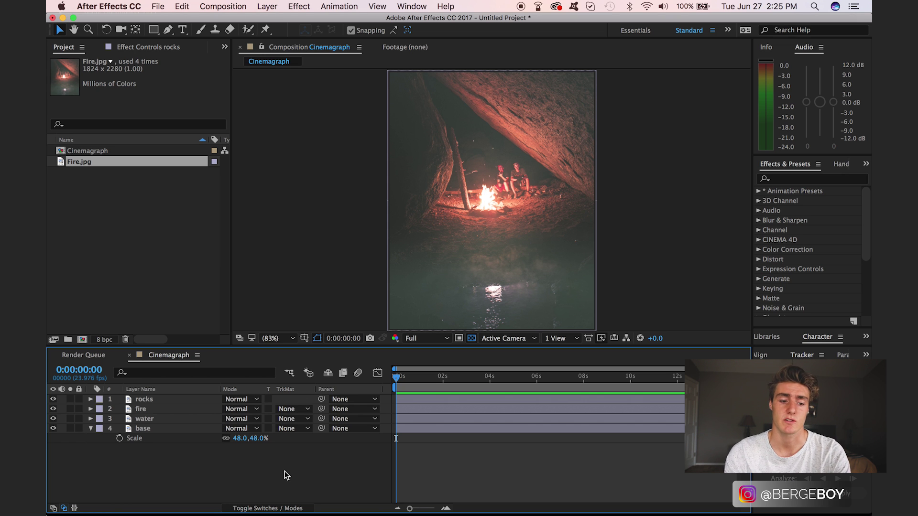
- Hide the rocks and fire layers and draw a closed Pen mask around the water and fire reflection on the water layer
left_click(53, 399)
left_click(53, 409)
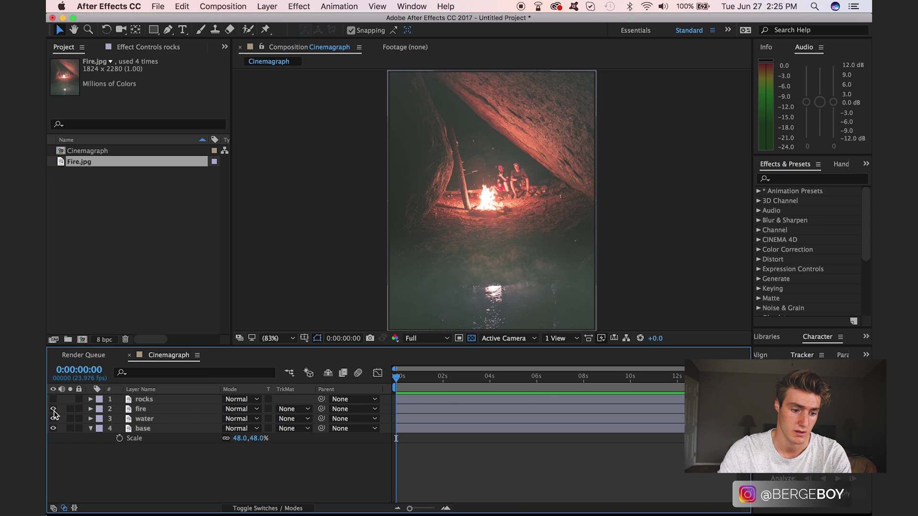
left_click(144, 419)
key("g")
left_click(383, 277)
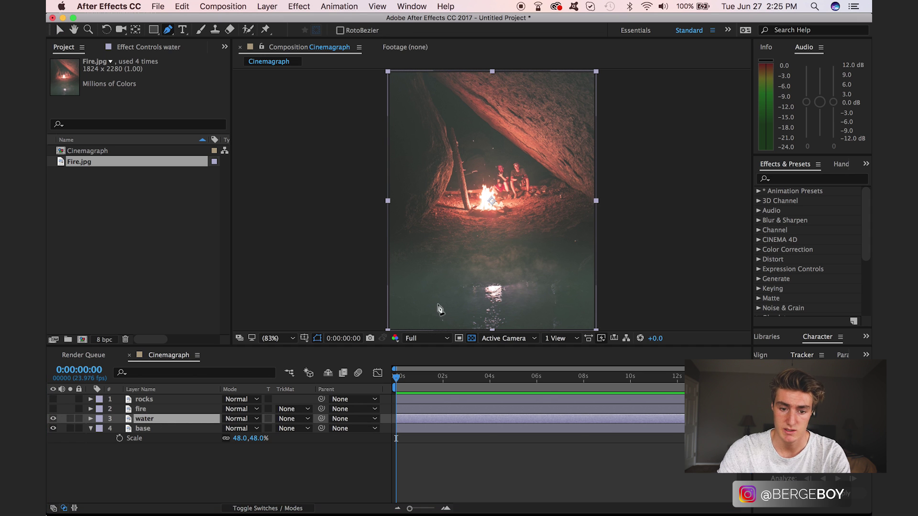
left_click(435, 286)
left_click(469, 285)
left_click(523, 279)
left_click(544, 281)
left_click(554, 299)
left_click(553, 320)
left_click(485, 328)
left_click(364, 327)
left_click(382, 278)
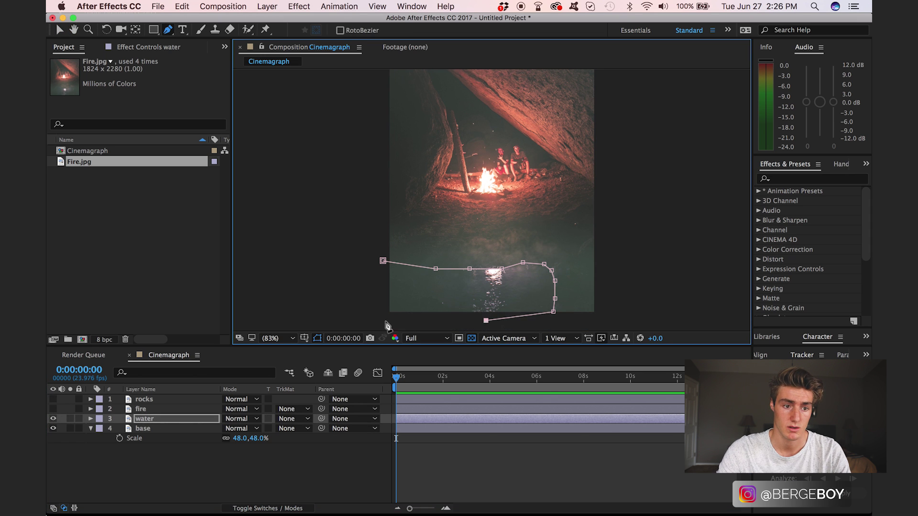
- Hide the water layer, show the fire layer and draw a closed Pen mask tightly around the campfire flames on it
left_click(53, 419)
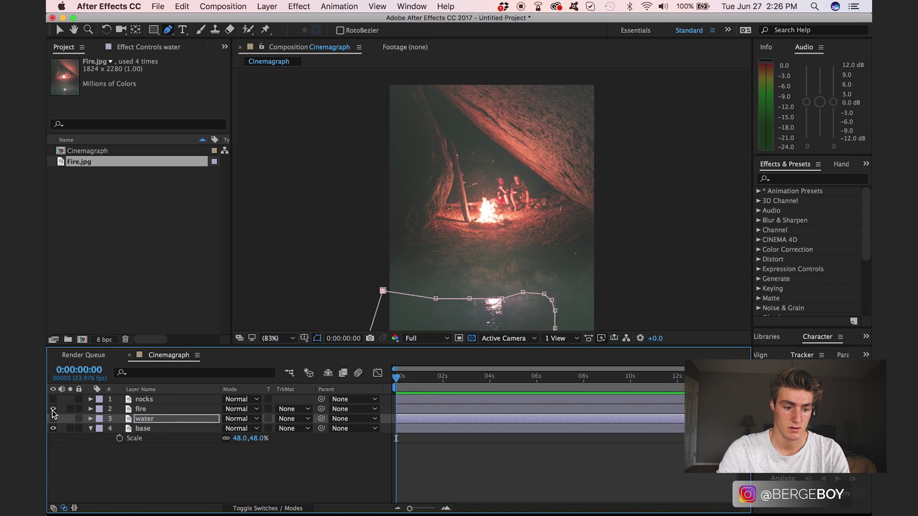
left_click(53, 409)
left_click(141, 409)
scroll(481, 210, "up", 4)
left_click(396, 251)
left_click(396, 271)
left_click(415, 277)
left_click(460, 277)
left_click(479, 268)
left_click(493, 258)
left_click(507, 258)
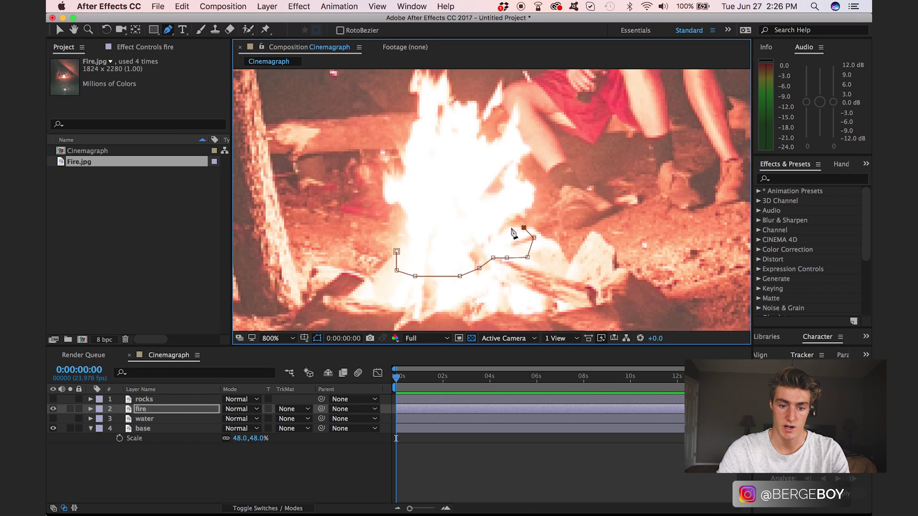
left_click(501, 82)
left_click_drag(455, 102, 467, 127)
left_click(427, 100)
left_click(417, 181)
left_click(396, 226)
left_click(407, 276)
left_click(278, 338)
left_click(275, 330)
- Isolate the fire layer to check its mask, restore the base layer and leave the fire layer hidden
left_click(53, 429)
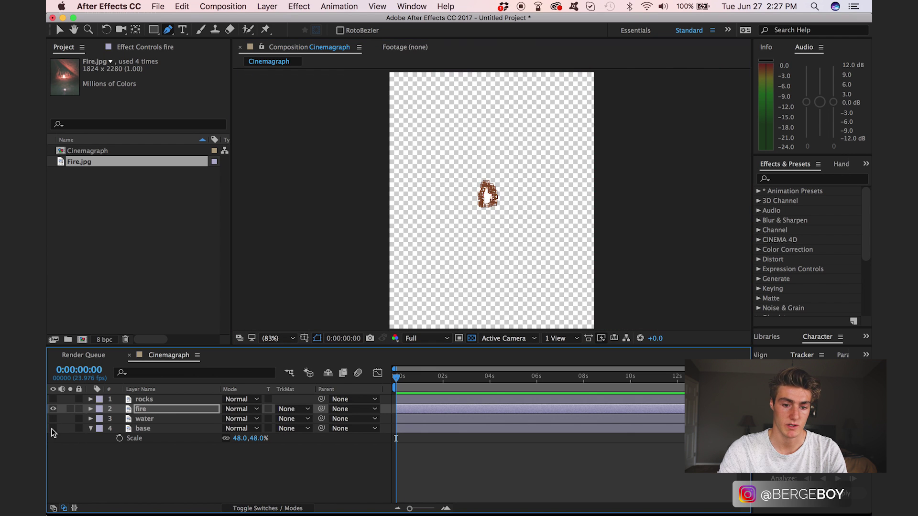
left_click(119, 454)
left_click(53, 409)
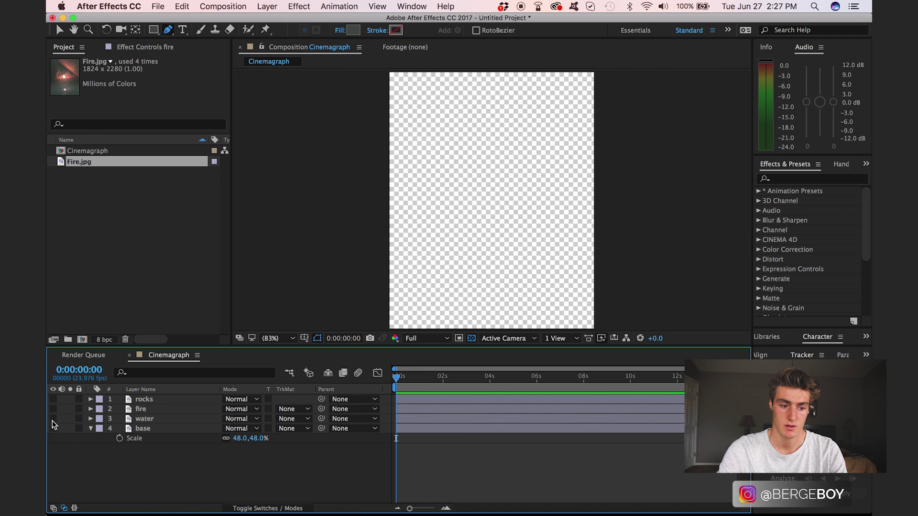
left_click(53, 410)
left_click(53, 429)
left_click(53, 409)
- Show the rocks layer and draw a closed Pen mask on it around the rock walls on both sides of the cave opening
left_click(141, 400)
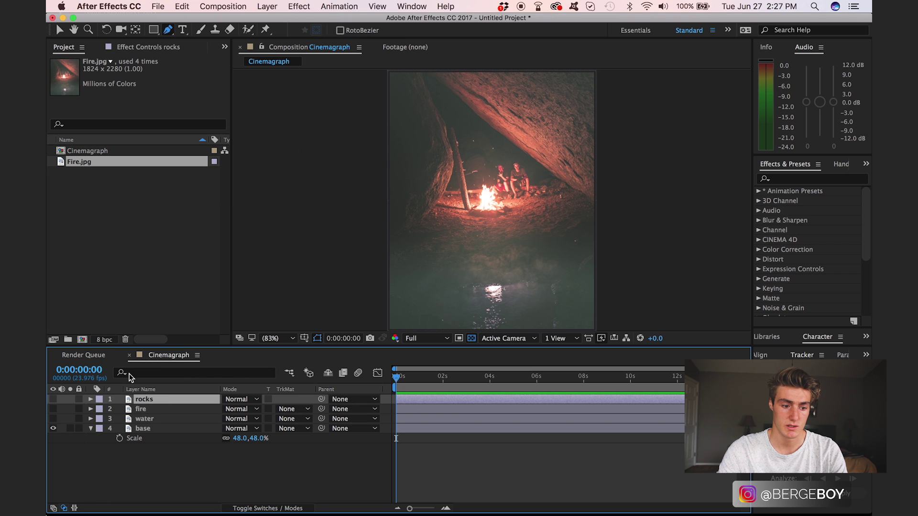
left_click(53, 399)
left_click(605, 203)
left_click(565, 183)
left_click(523, 150)
left_click(474, 111)
left_click(450, 89)
left_click(425, 74)
left_click(430, 94)
left_click(446, 124)
left_click(455, 162)
left_click(450, 179)
left_click(437, 205)
left_click(413, 230)
left_click(387, 237)
left_click(373, 71)
left_click(604, 71)
left_click(605, 203)
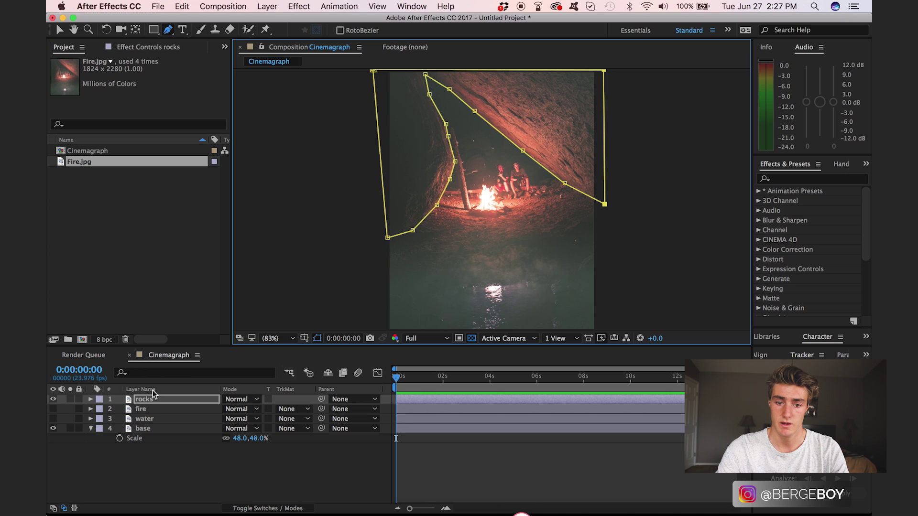
- Draw a second, slightly larger Pen mask on the rocks layer, following the rock edges farther into the cave opening
left_click(147, 401)
left_click(607, 214)
left_click(568, 203)
left_click(535, 174)
left_click(502, 151)
left_click(470, 117)
left_click(440, 92)
left_click(453, 116)
left_click(459, 143)
left_click(462, 178)
left_click(448, 199)
left_click(432, 222)
left_click(400, 242)
left_click(370, 248)
left_click(356, 71)
left_click(604, 71)
left_click(608, 214)
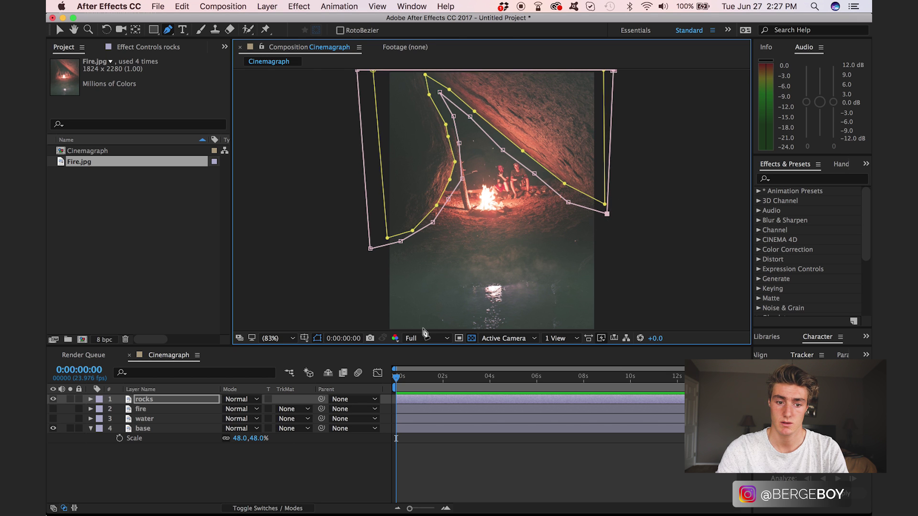
left_click(106, 401)
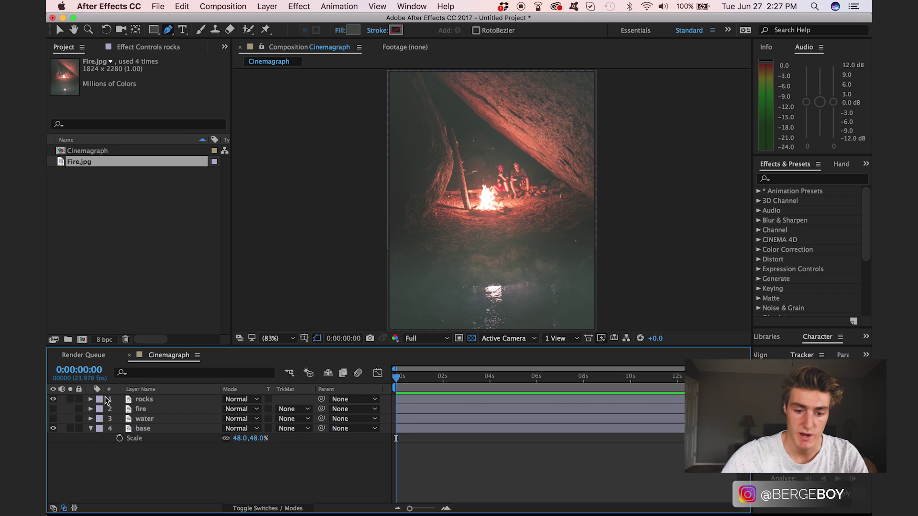
- Hide the rocks layer, show the water layer and apply the Ripple distortion effect to it
left_click(53, 399)
left_click(53, 419)
left_click(145, 419)
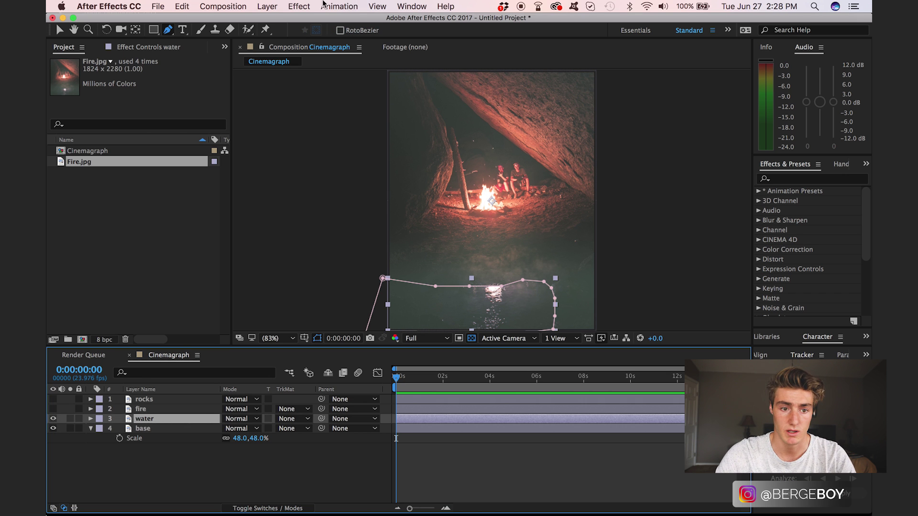
left_click(306, 6)
mouse_move(329, 128)
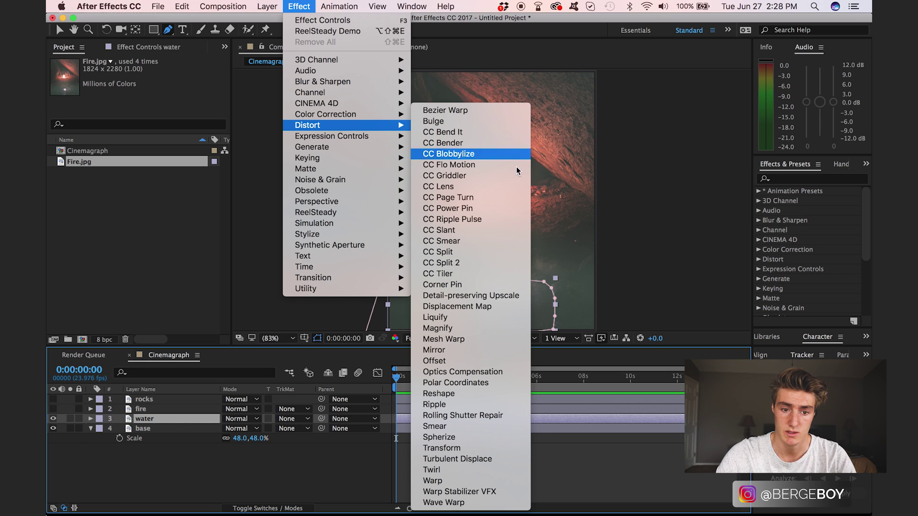
left_click(435, 404)
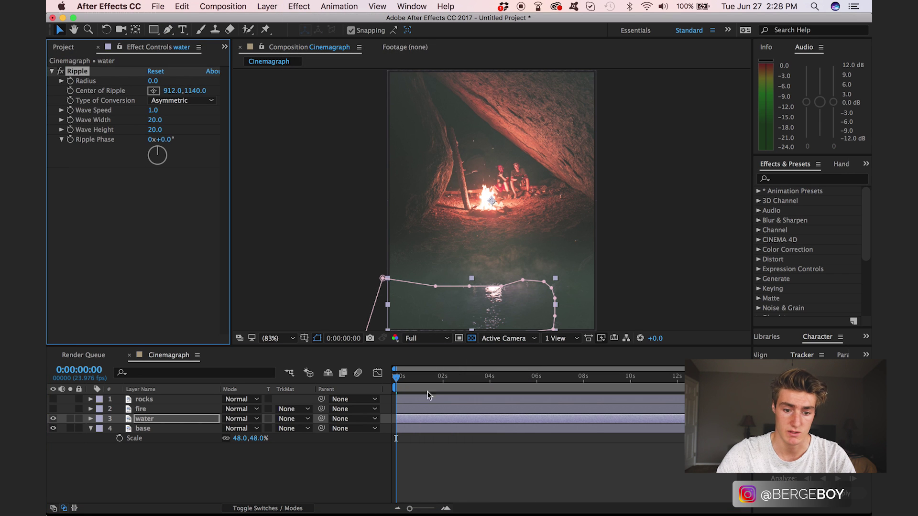
scroll(469, 267, "up", 1)
scroll(470, 267, "up", 2)
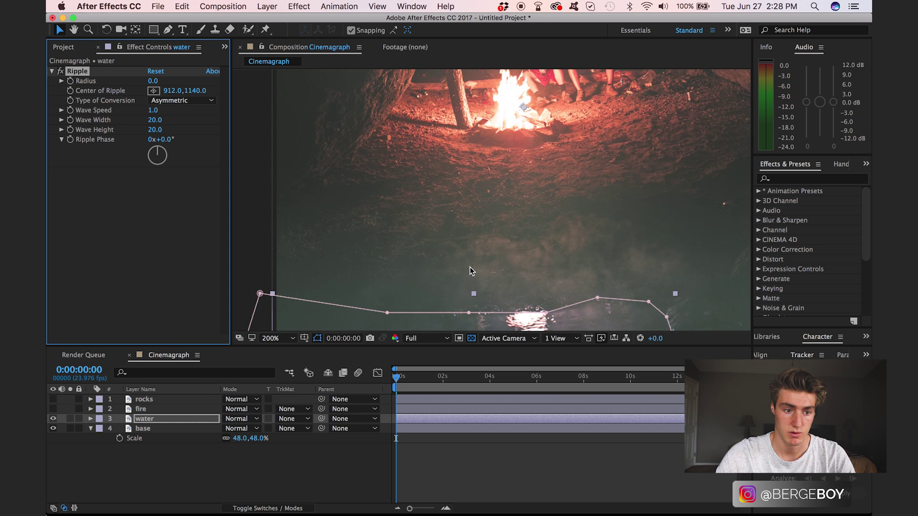
left_click_drag(469, 266, 467, 117)
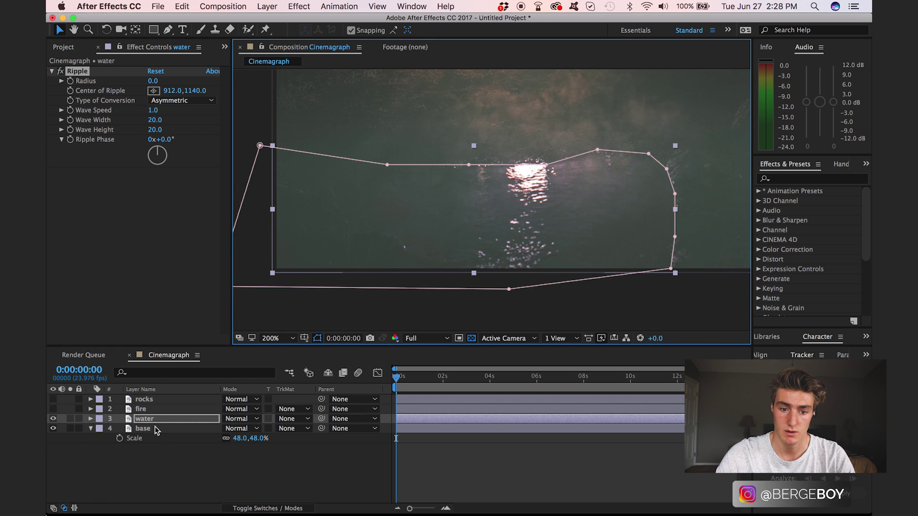
- Set the water Ripple's radius to 26, center to 710, 2624, wave speed to 15, width to 50.1 and height to 100, and preview it
left_click(153, 82)
left_click_drag(153, 86, 253, 96)
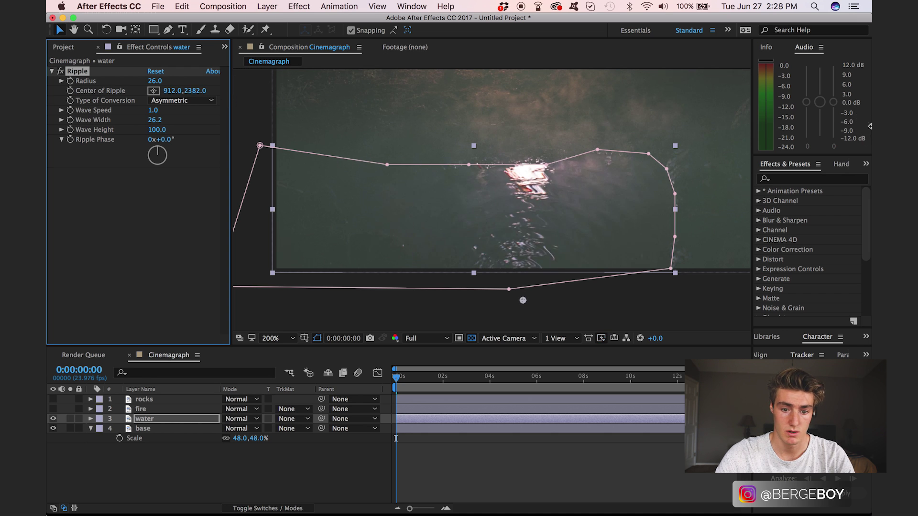
left_click_drag(153, 110, 244, 112)
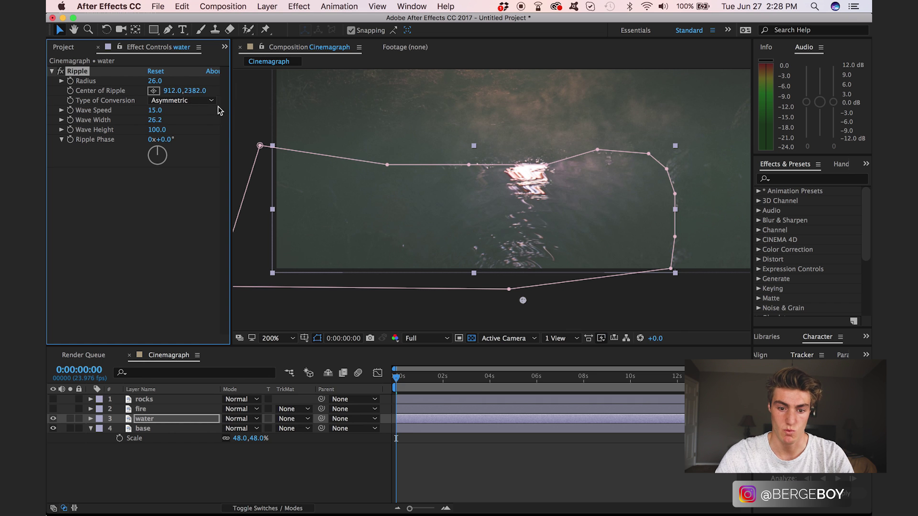
left_click_drag(198, 91, 338, 103)
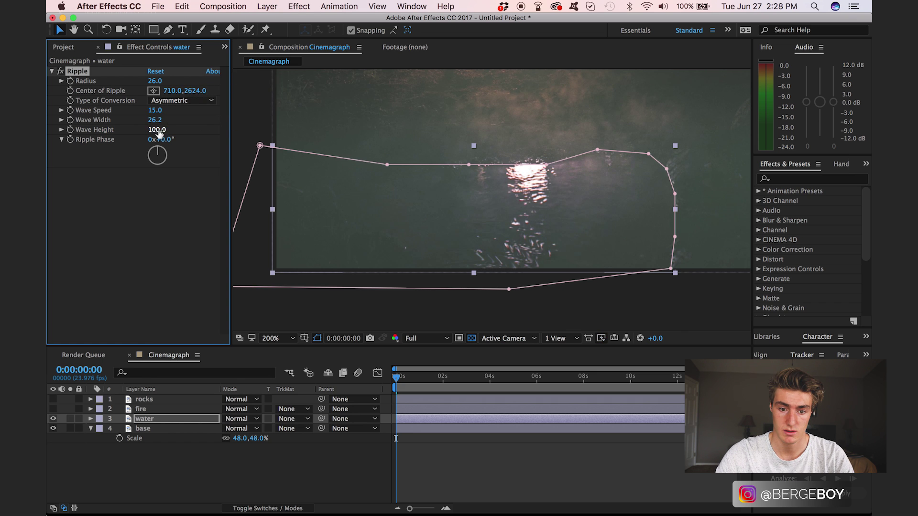
left_click_drag(158, 120, 206, 123)
key("space")
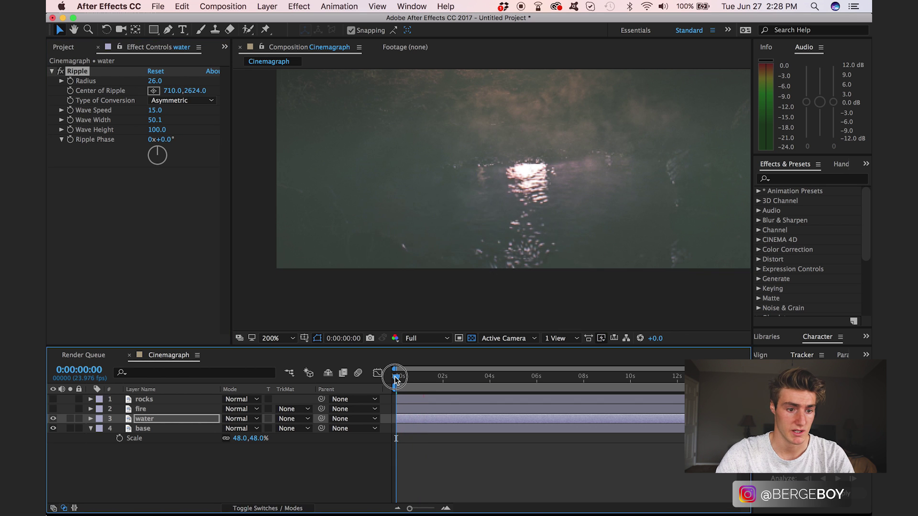
- Slow the water Ripple by setting its wave speed to 0.7, and preview the motion
left_click(399, 378)
left_click_drag(155, 110, 145, 113)
left_click(156, 111)
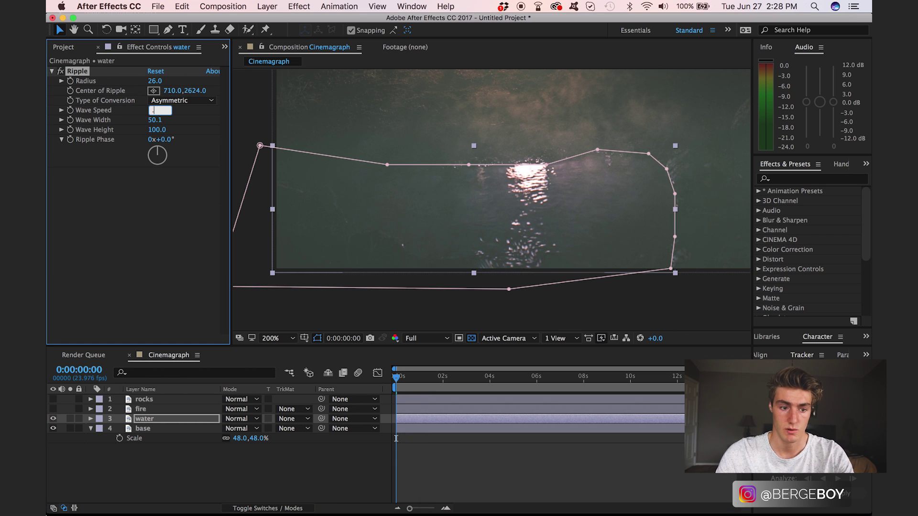
type("0.7")
key("Return")
key("space")
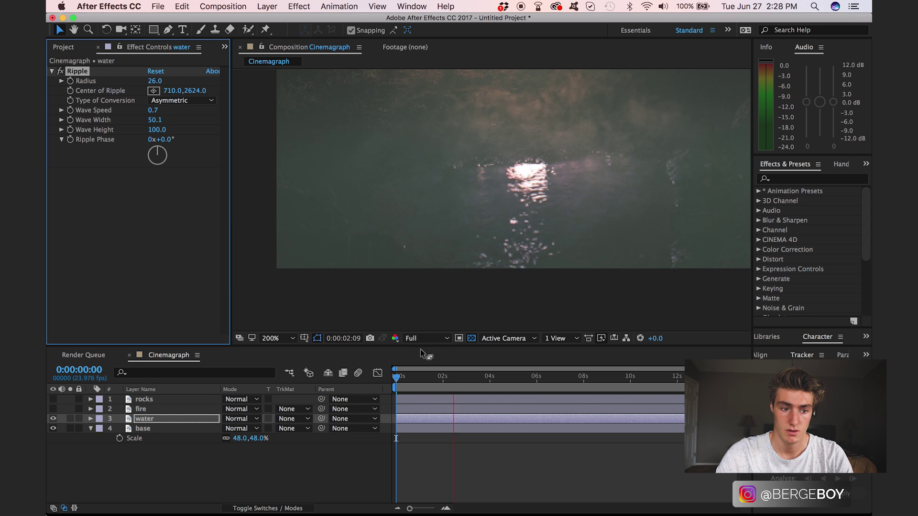
key("space")
- Adjust the water Ripple to center 524, 2502, wave width 51.2, wave height 27 and radius 49, and preview the whole composition
left_click_drag(194, 91, 49, 99)
key("space")
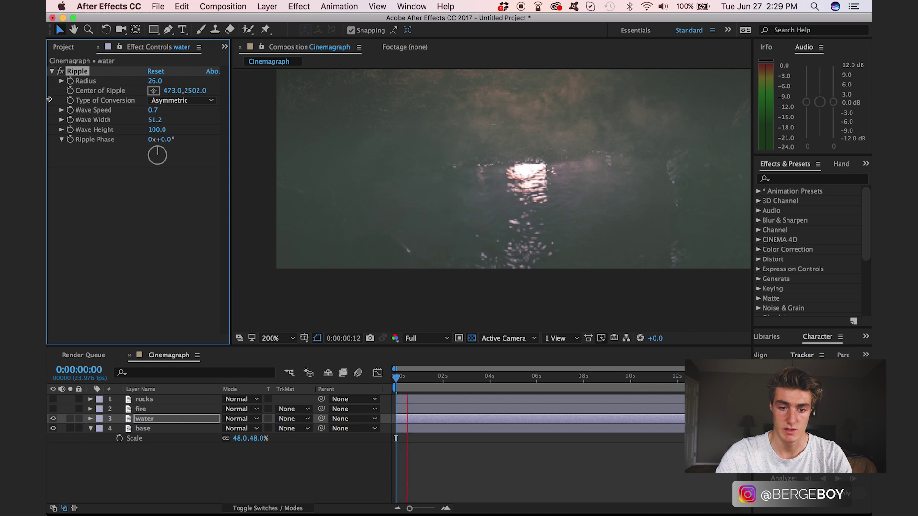
left_click_drag(171, 91, 203, 95)
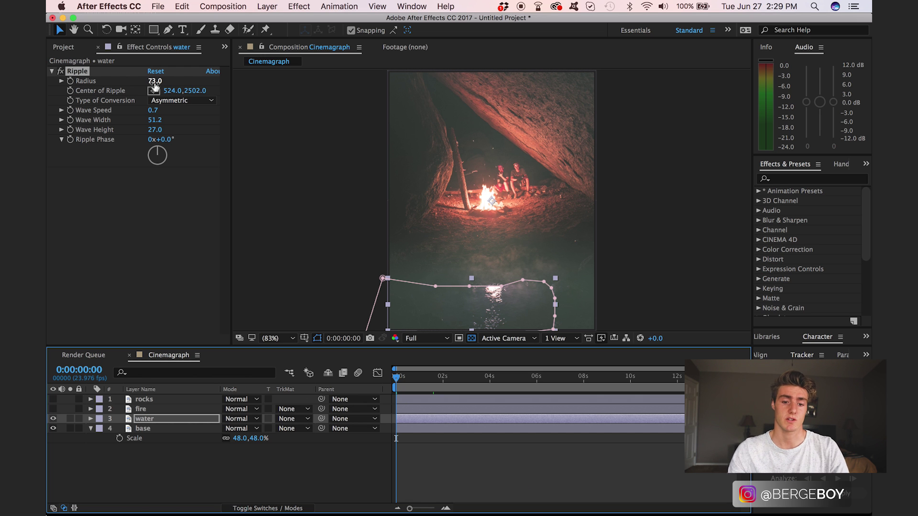
left_click_drag(151, 86, 141, 82)
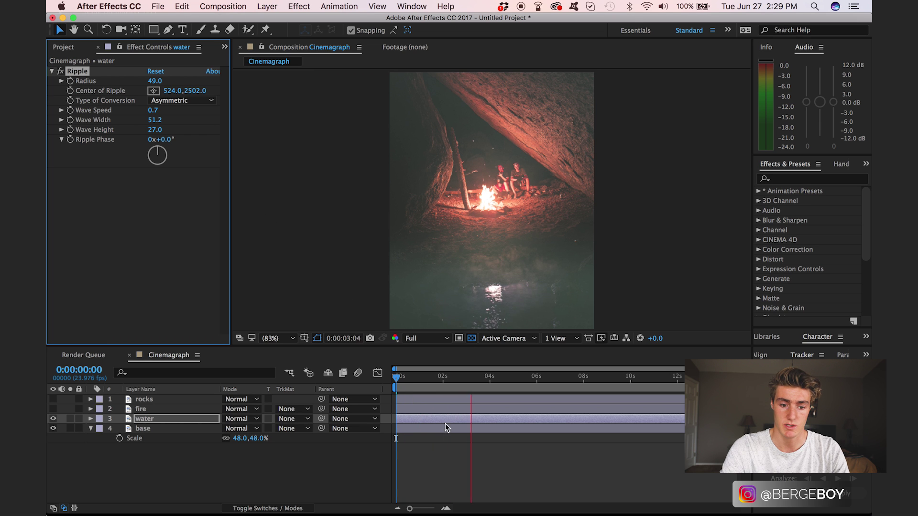
left_click(347, 456)
left_click(345, 455)
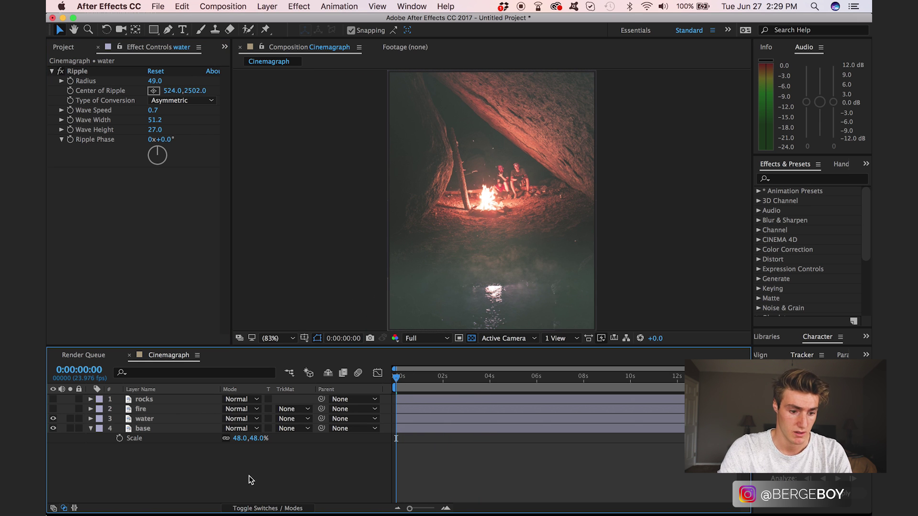
- Hide the water layer, show the fire layer and apply the Ripple distortion effect to the fire
left_click(53, 419)
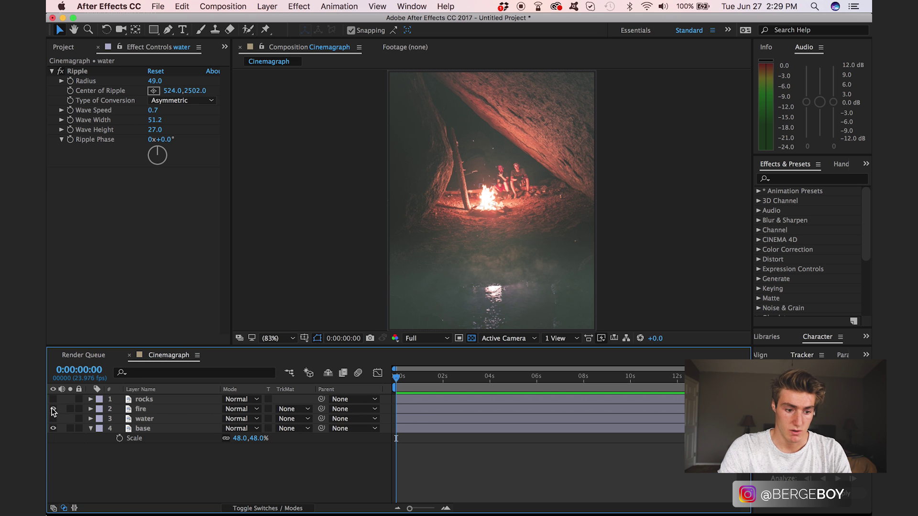
scroll(486, 196, "up", 3)
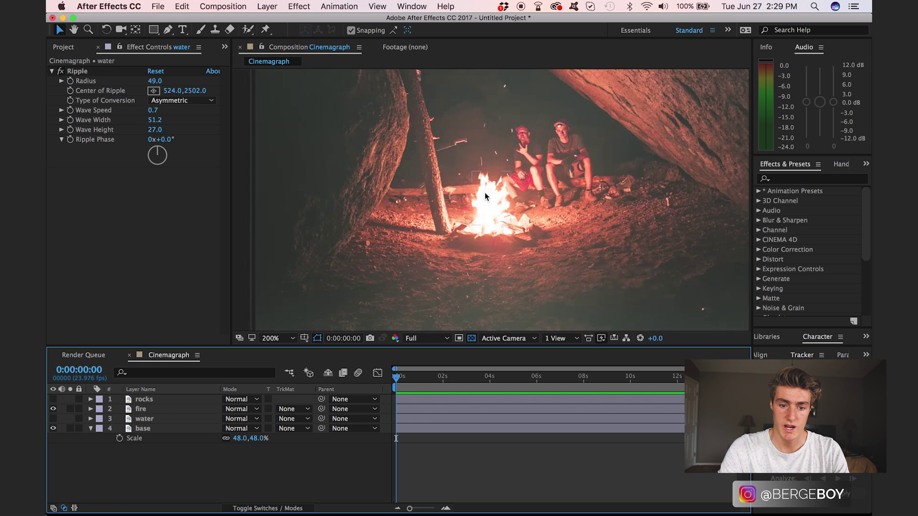
scroll(486, 196, "up", 2)
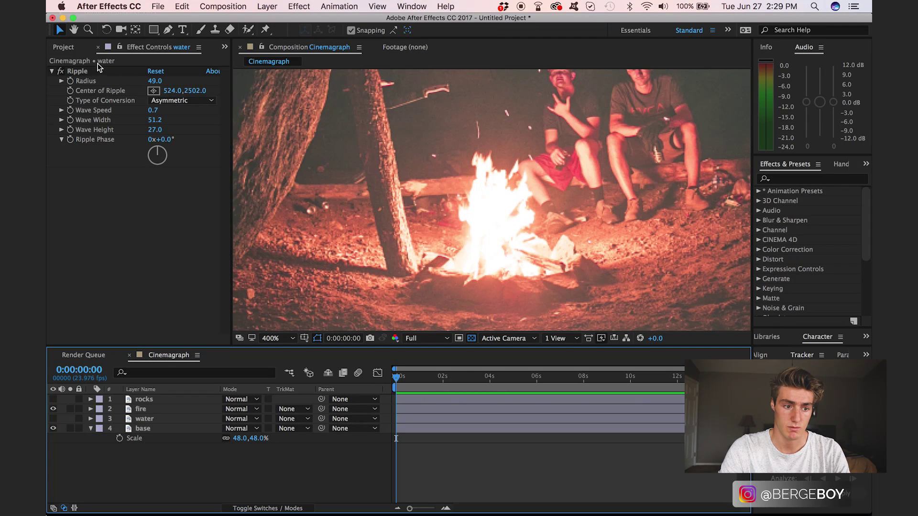
left_click(798, 179)
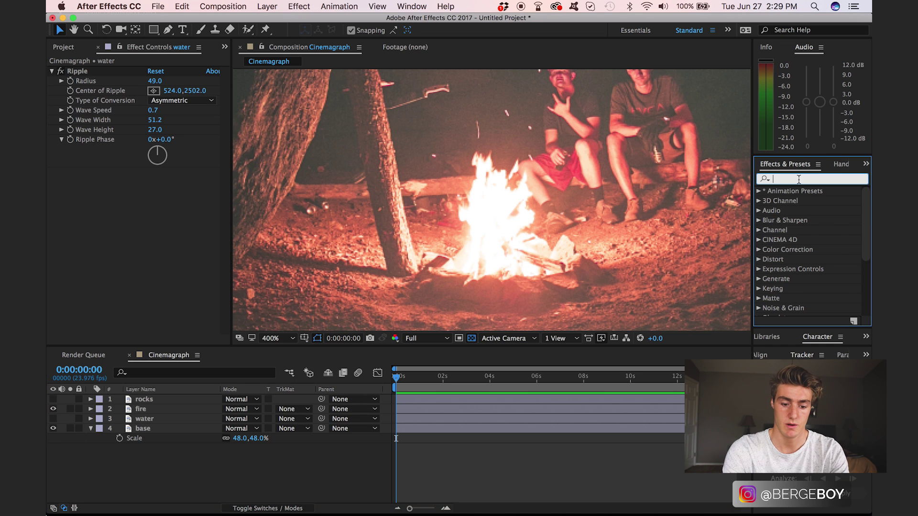
type("ripple")
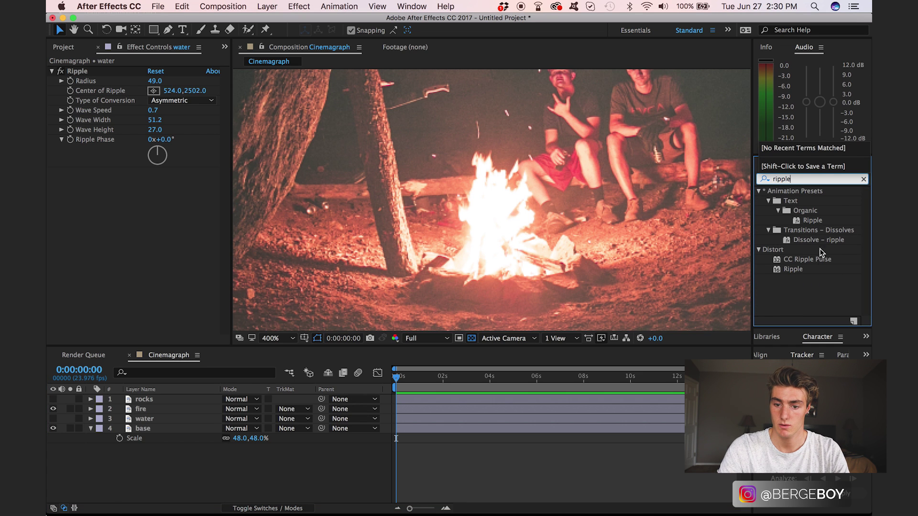
left_click_drag(797, 269, 401, 410)
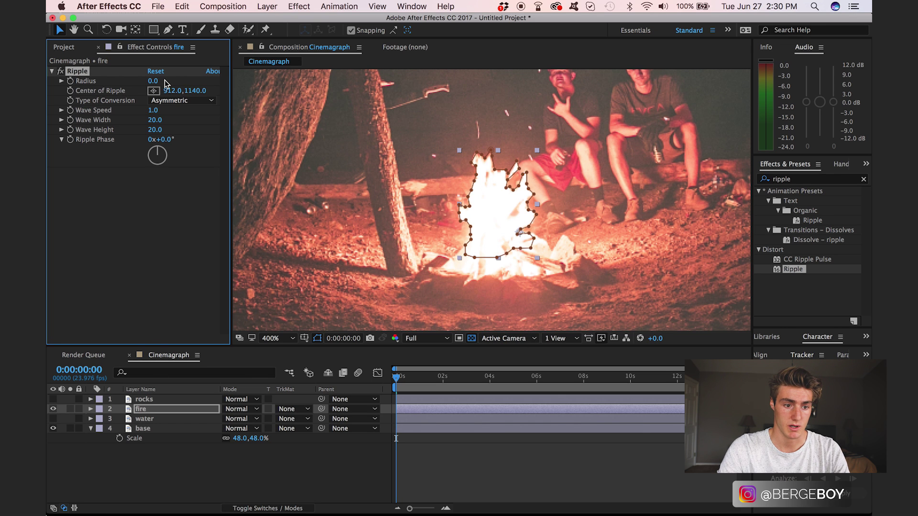
- Set the fire Ripple's radius to 65 and its center to 849, 1209, and preview the flames
mouse_move(152, 81)
left_mouse_down()
mouse_move(236, 85)
mouse_move(142, 94)
left_mouse_up()
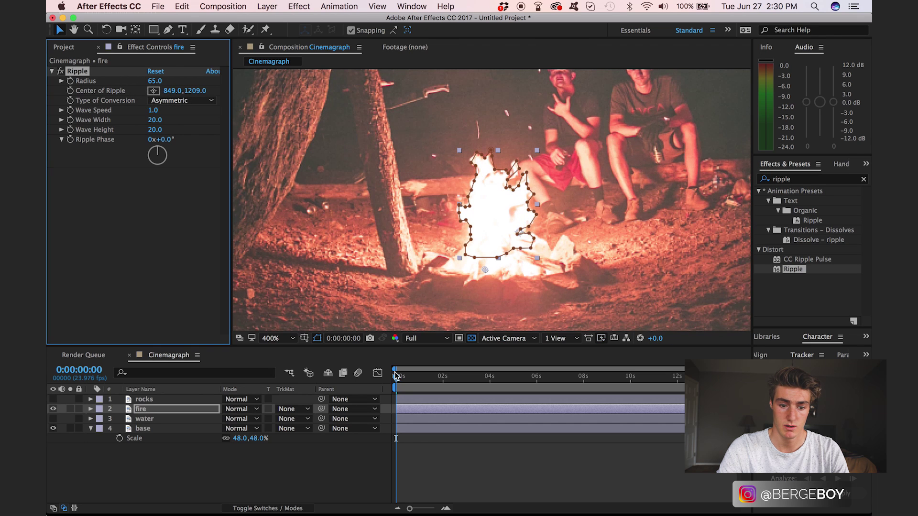
left_click(360, 481)
key("space")
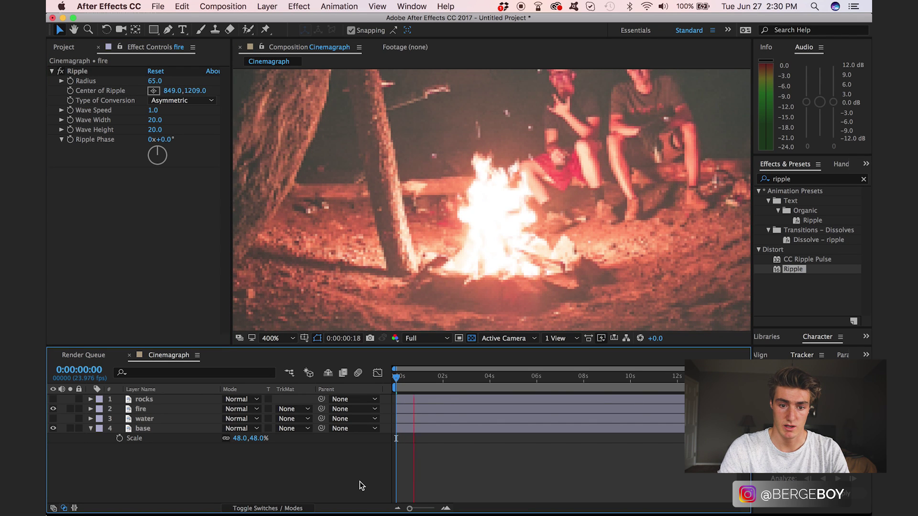
left_click(396, 378)
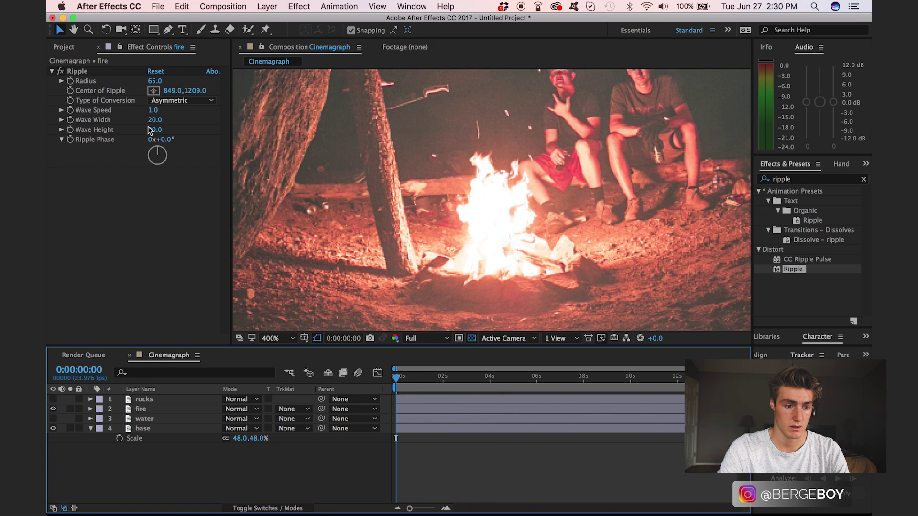
- Set the fire Ripple's wave width to 33.4 and wave height to 17, and preview it close up and with the whole composition in view
left_click_drag(154, 118, 195, 123)
key("space")
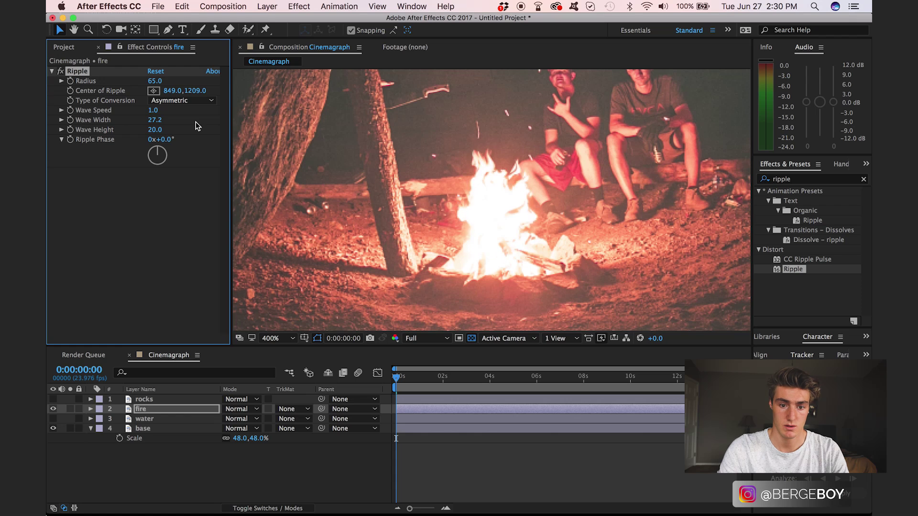
left_click(394, 378)
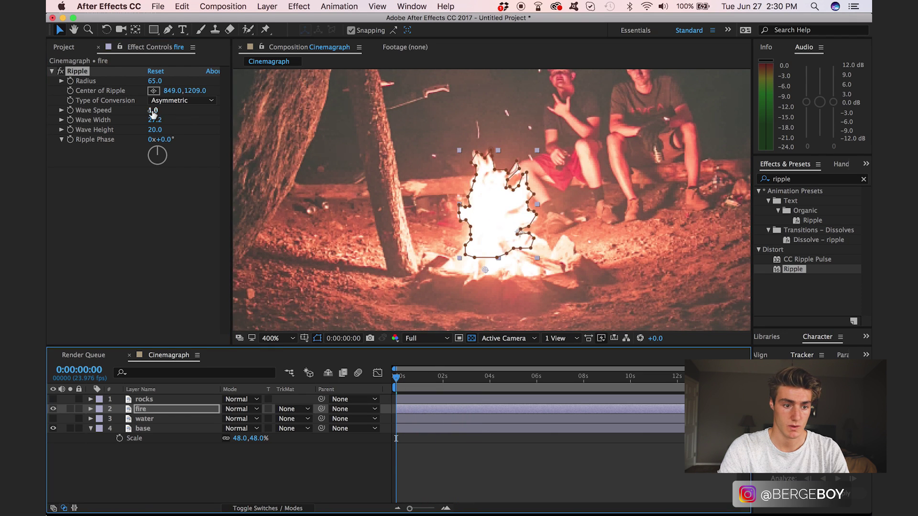
left_click_drag(155, 135, 188, 117)
key("space")
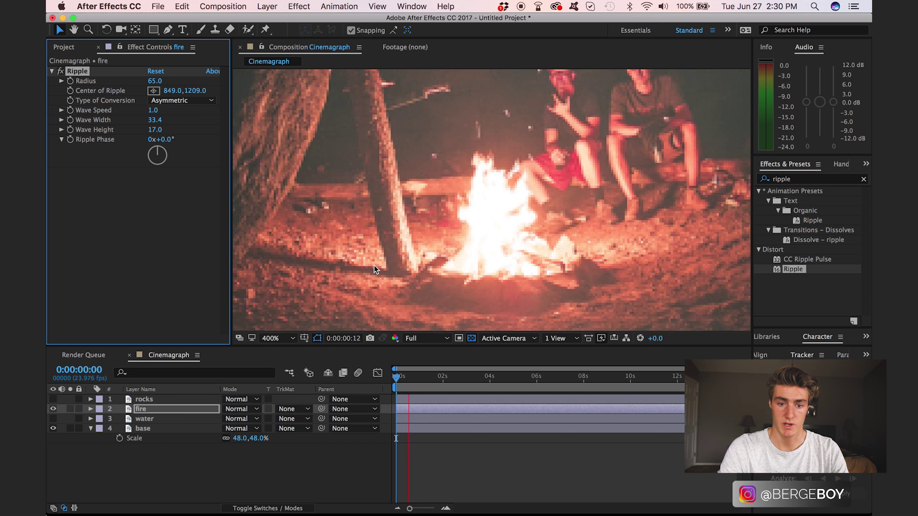
left_click(314, 472)
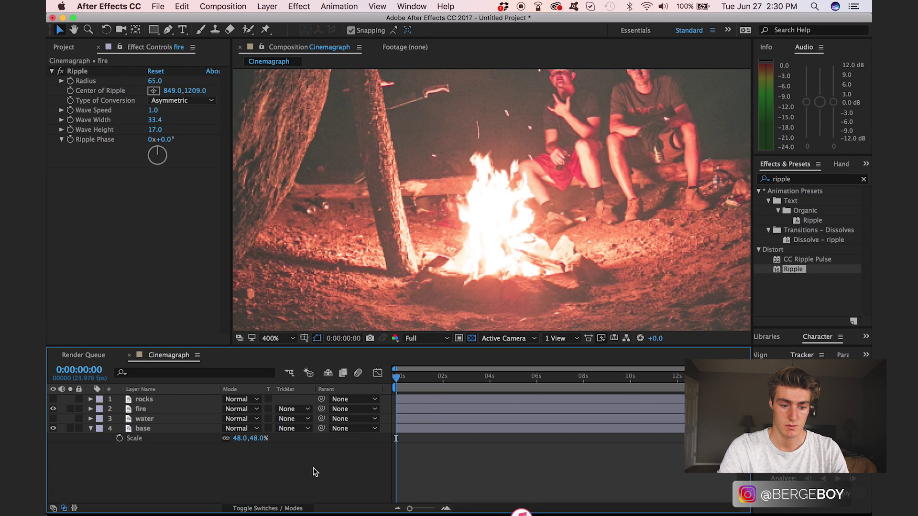
left_click(271, 338)
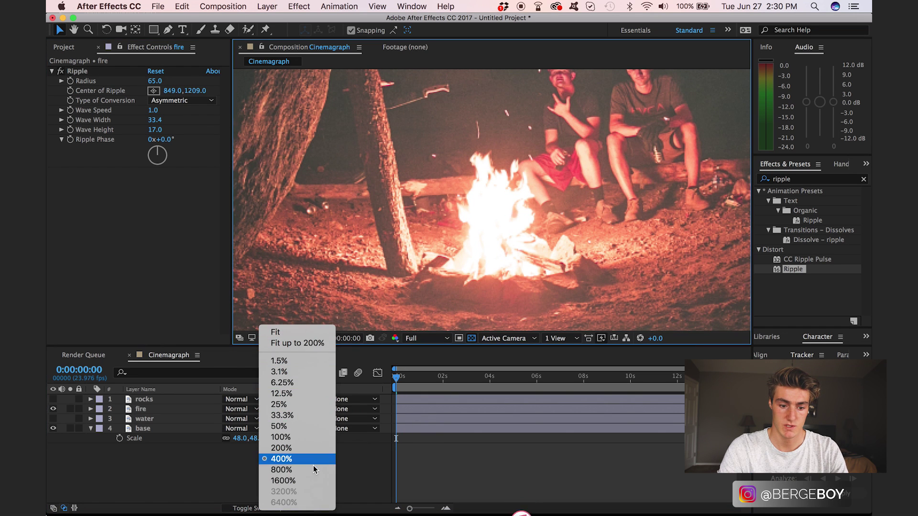
left_click(293, 343)
key("space")
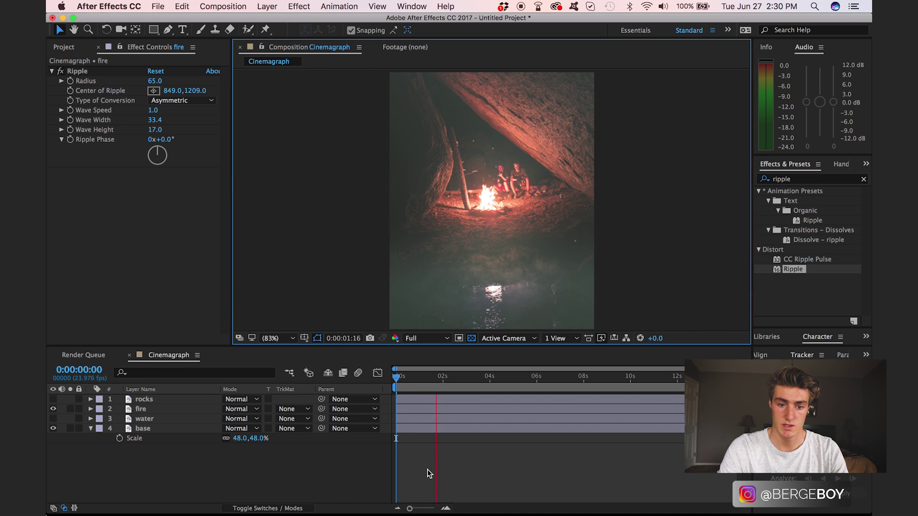
left_click(396, 379)
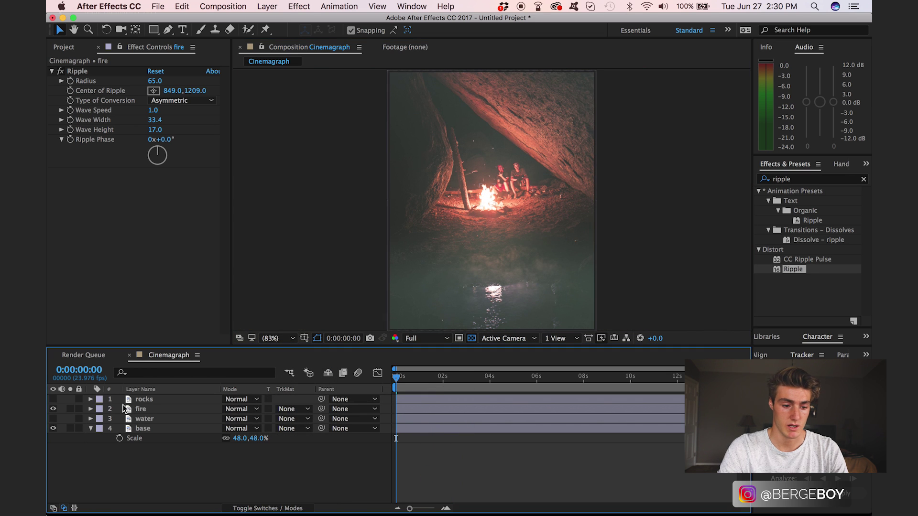
- Hide the fire layer, show the rocks layer and apply the Reshape distortion effect to the rocks
left_click(53, 399)
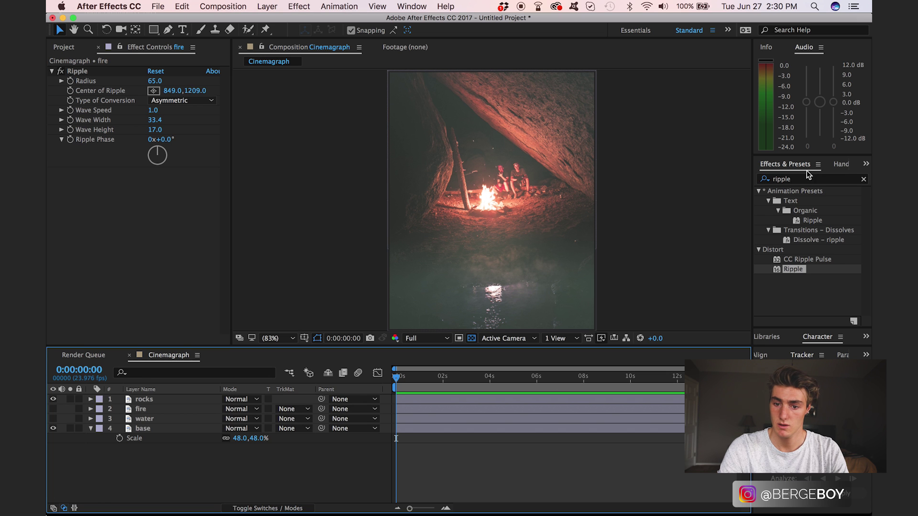
left_click(168, 400)
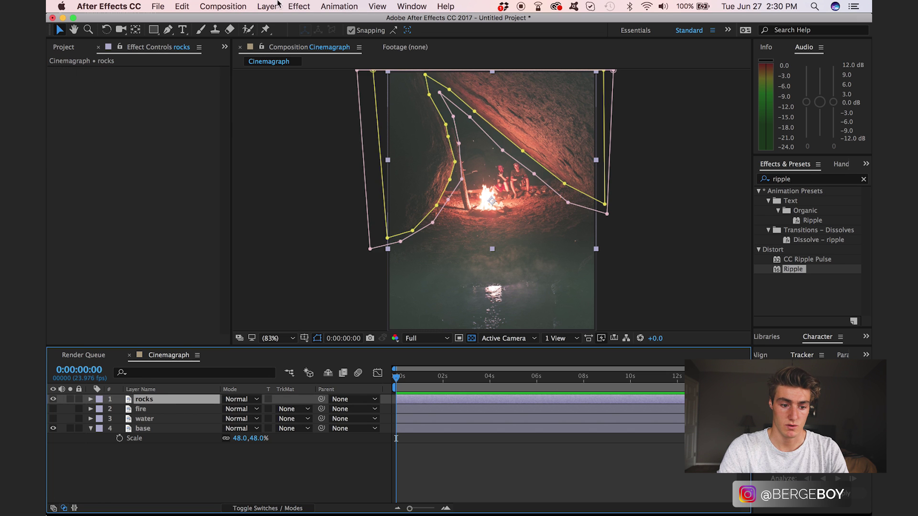
left_click(299, 6)
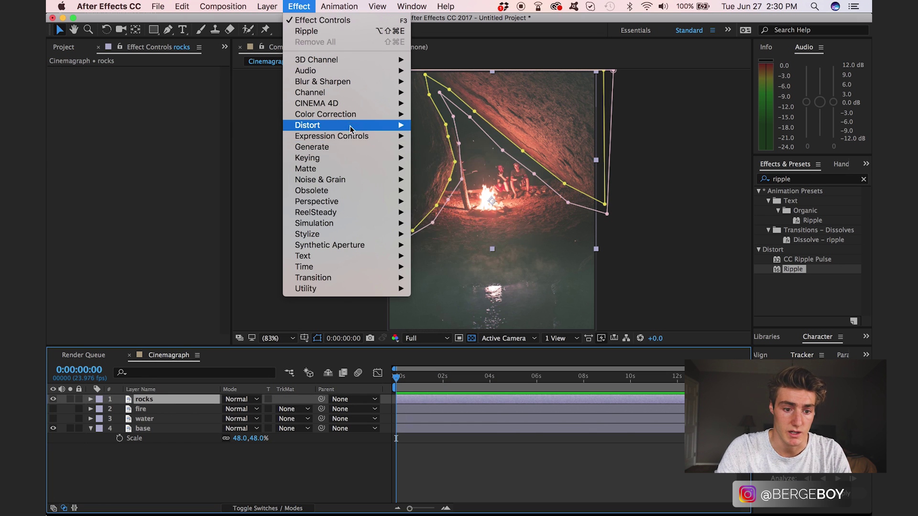
mouse_move(351, 127)
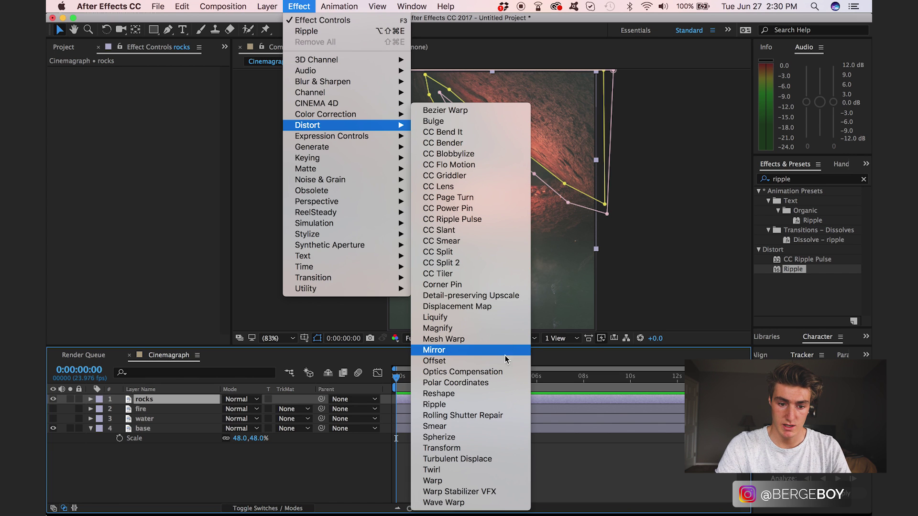
left_click(497, 399)
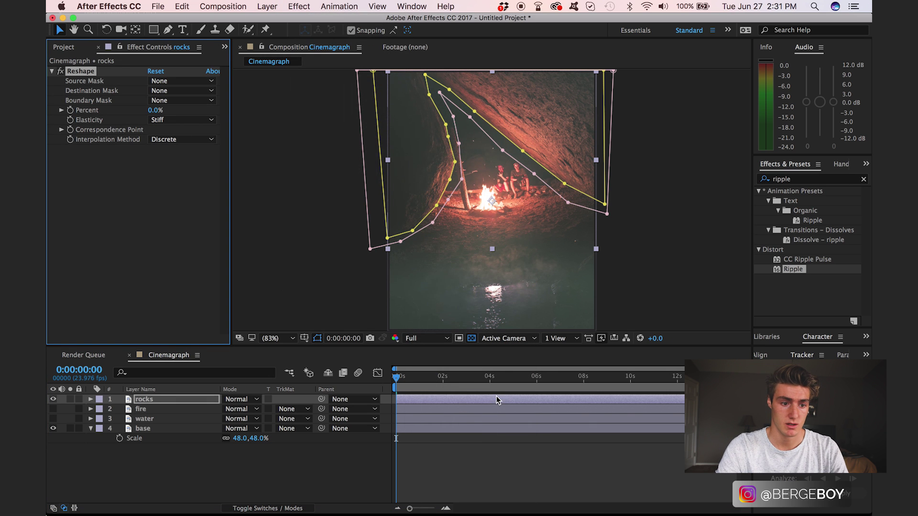
- Set the rocks Reshape effect's source mask to Mask 1 and both its destination and boundary masks to Mask 2
left_click(181, 81)
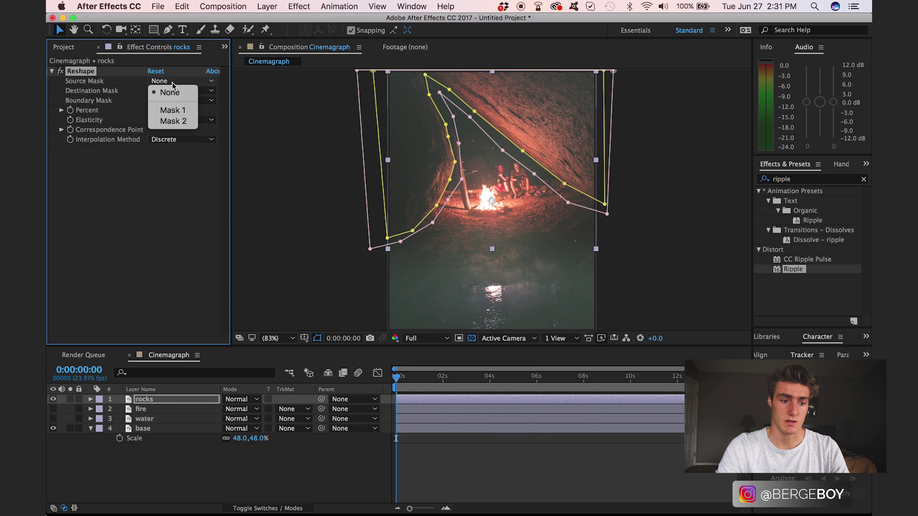
left_click(177, 111)
left_click(195, 90)
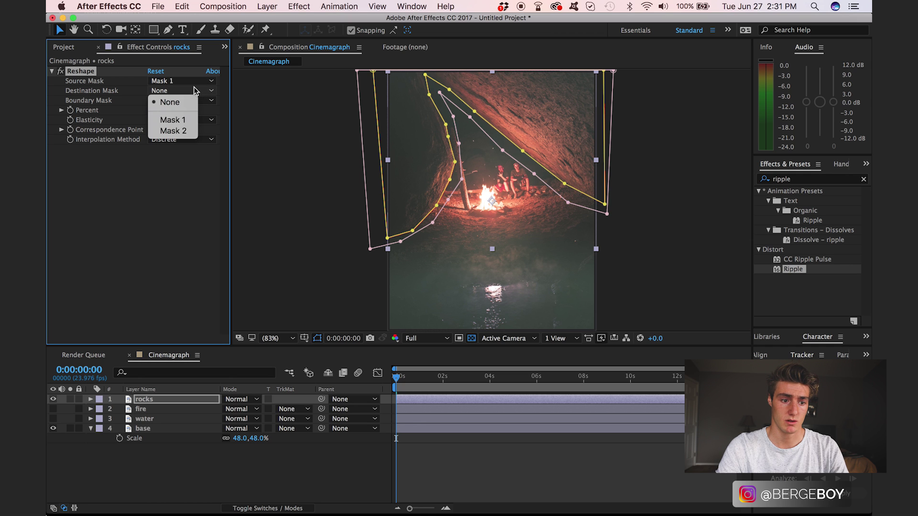
left_click(174, 131)
left_click(182, 101)
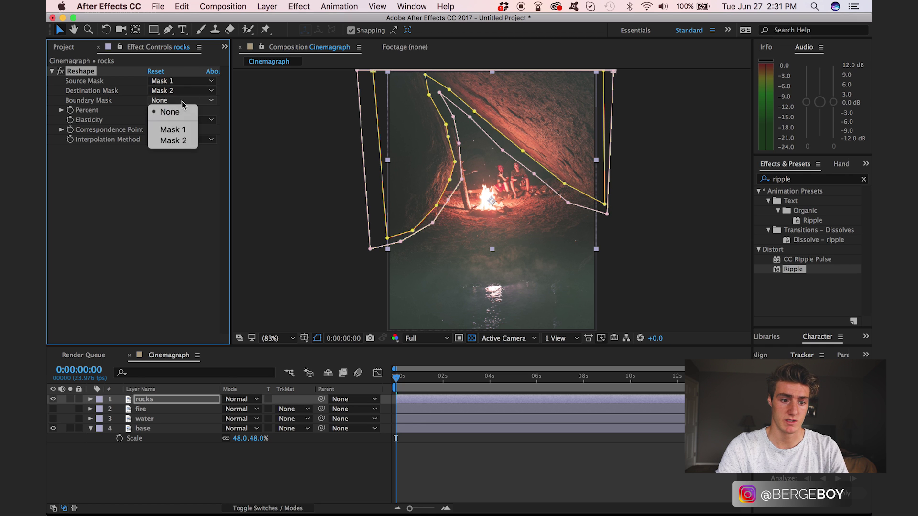
left_click(186, 141)
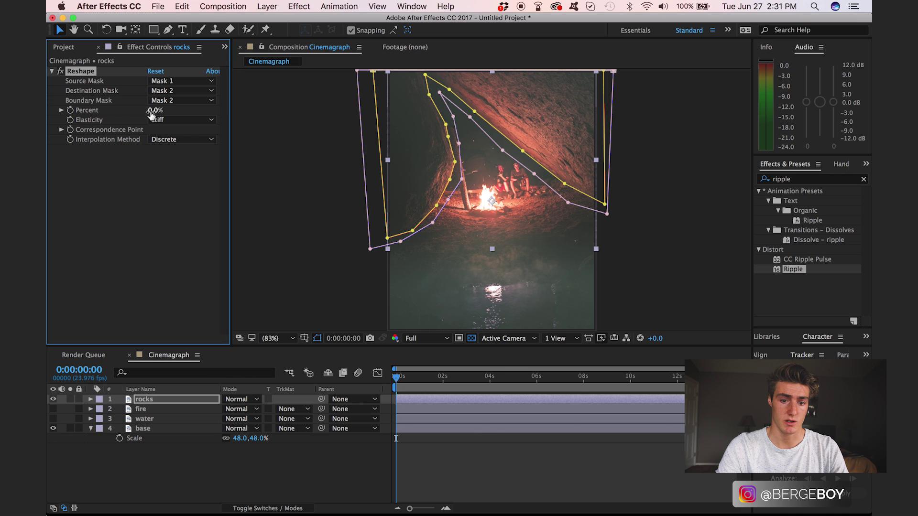
- Start animating the rocks Reshape percent with a 0% keyframe at the start and set it to 2% at 0:00:07:14
left_click(408, 385)
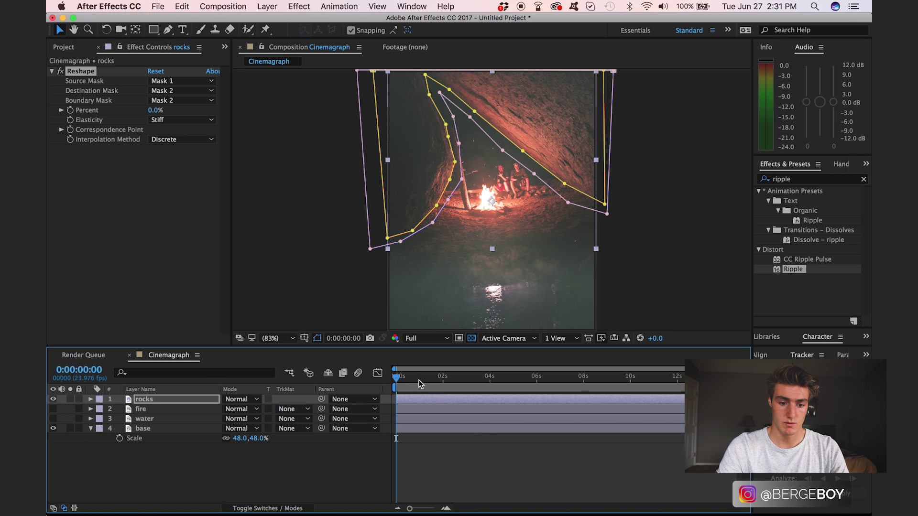
left_click(70, 111)
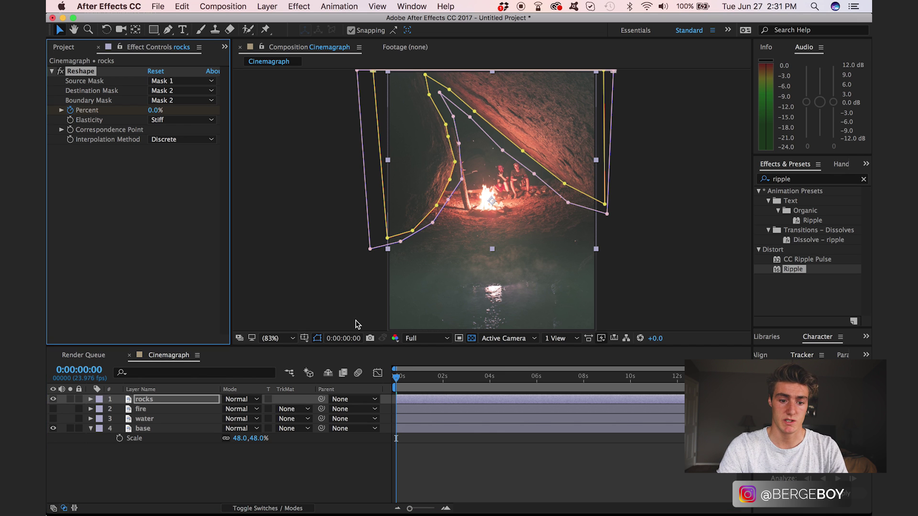
left_click_drag(399, 381, 574, 378)
left_click(156, 111)
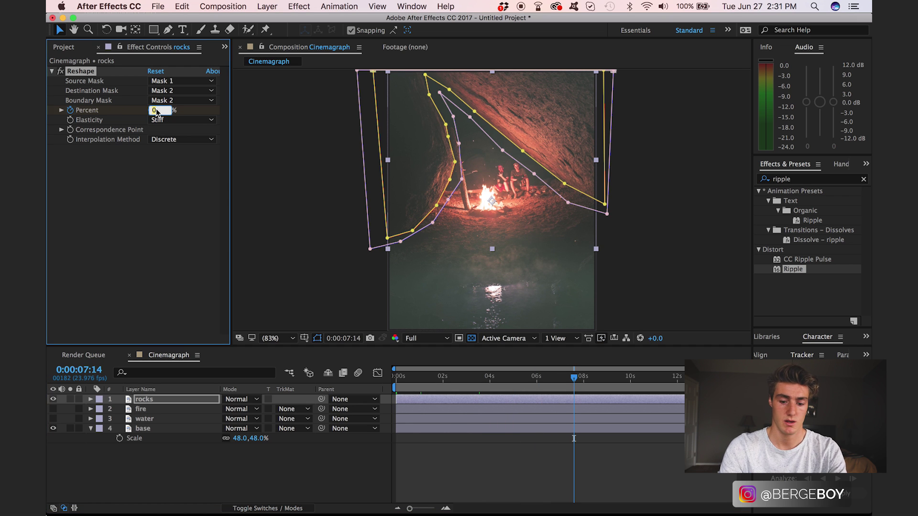
type("2")
key("Return")
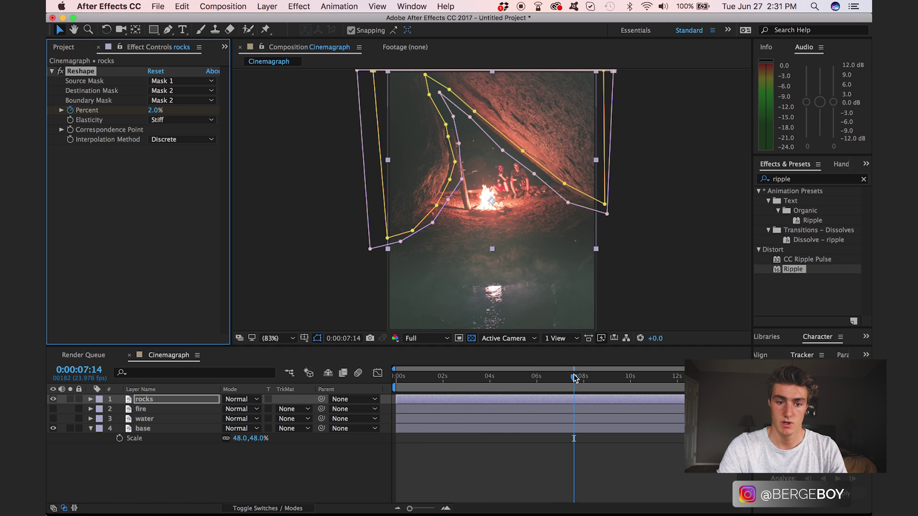
- Set the rocks Reshape percent back to 0% at 0:00:14:12
left_click_drag(584, 380, 732, 380)
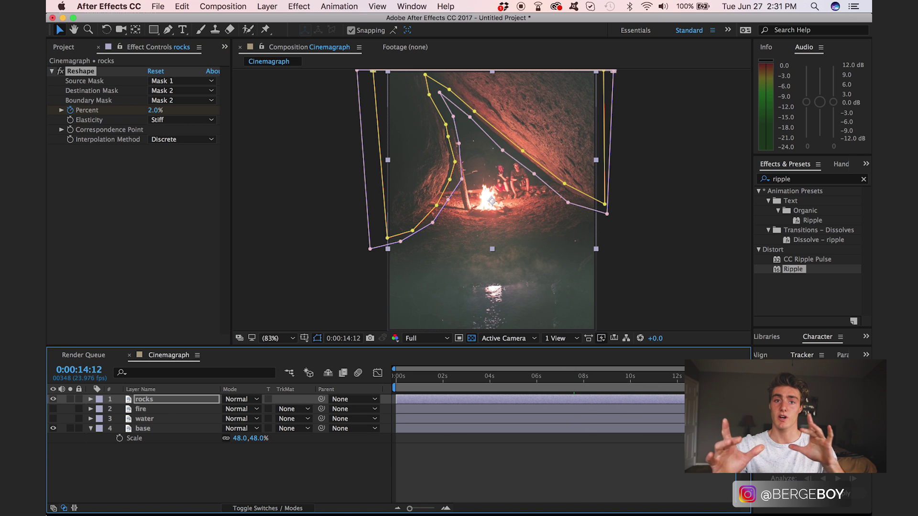
left_click(154, 110)
type("0")
key("Return")
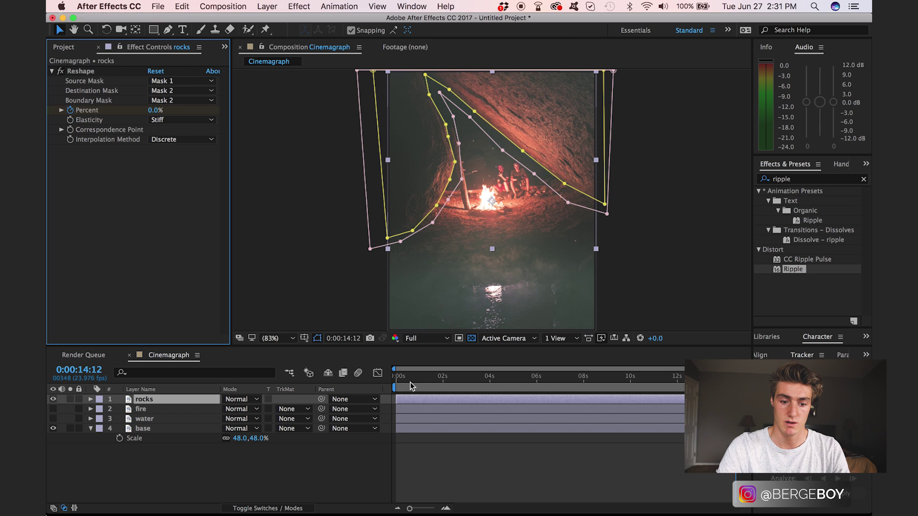
- Preview the rocks' Reshape movement from the start of the composition and scrub through it
left_click(366, 379)
key("Home")
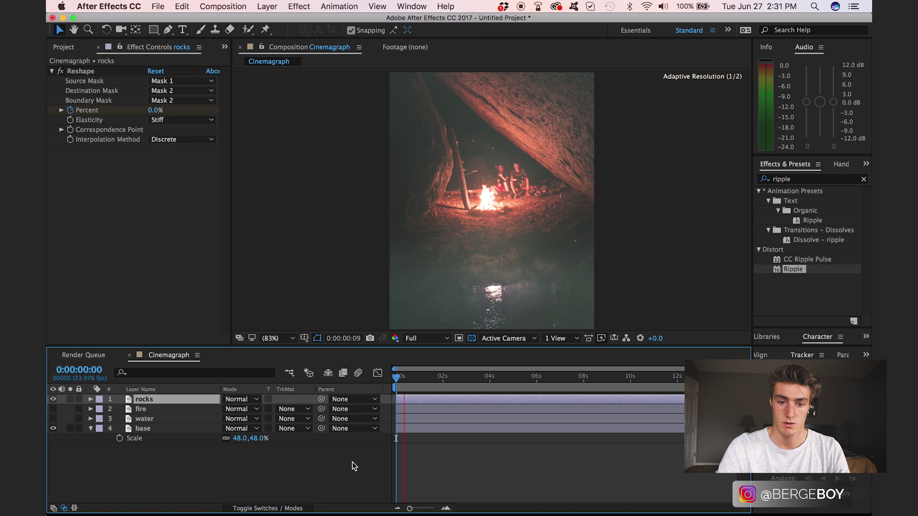
left_click(415, 382)
left_click_drag(415, 382, 513, 380)
- Show the fire and water layers again and preview all the animated layers together from the beginning
left_click_drag(416, 375, 365, 389)
left_click_drag(53, 409, 53, 419)
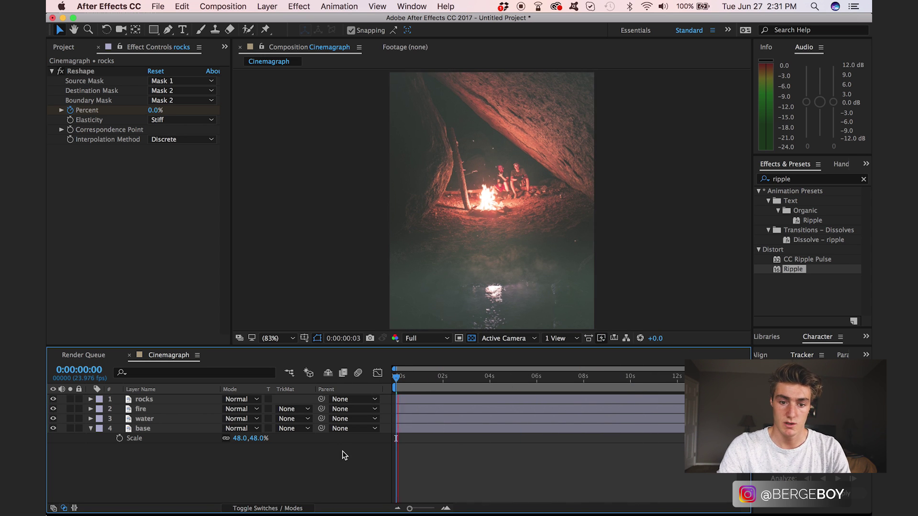
mouse_move(396, 376)
left_mouse_down()
mouse_move(553, 379)
mouse_move(427, 389)
mouse_move(530, 389)
mouse_move(394, 390)
left_mouse_up()
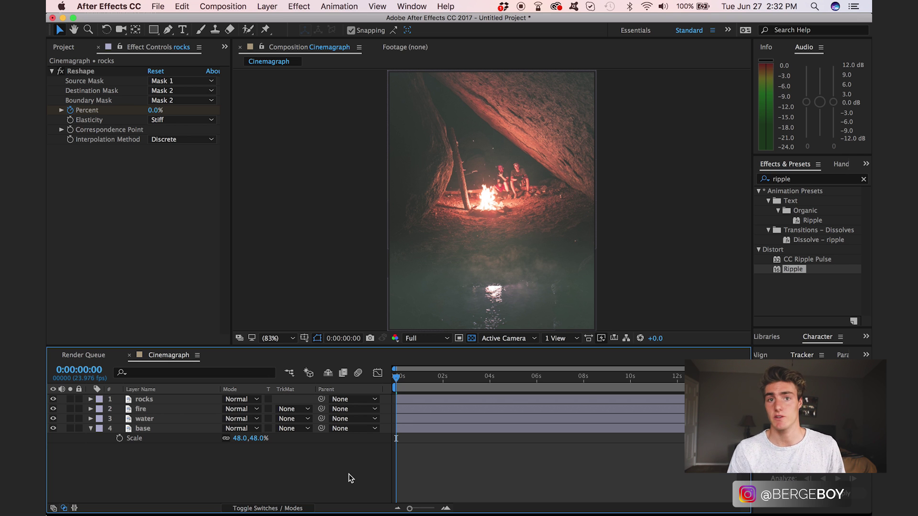
- Switch to the Chrome browser and open youtube.com
key("super+Tab")
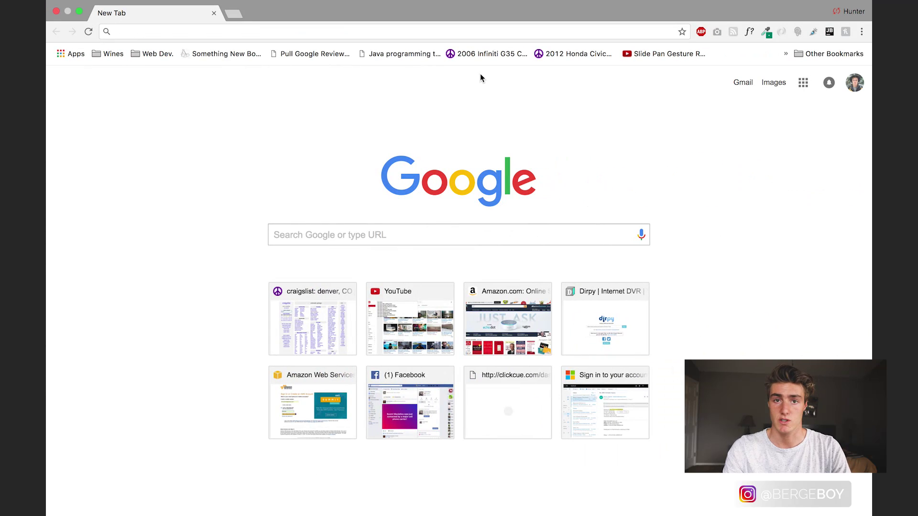
left_click(256, 30)
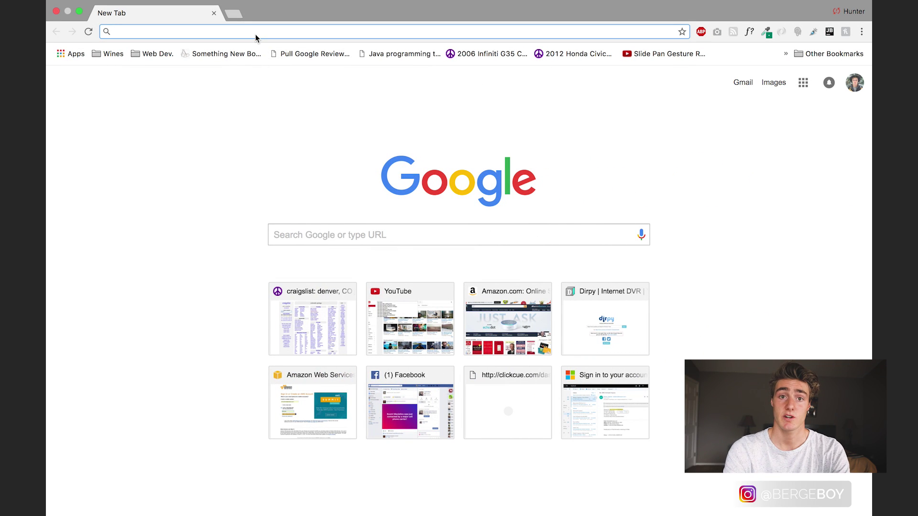
type("youtube.com")
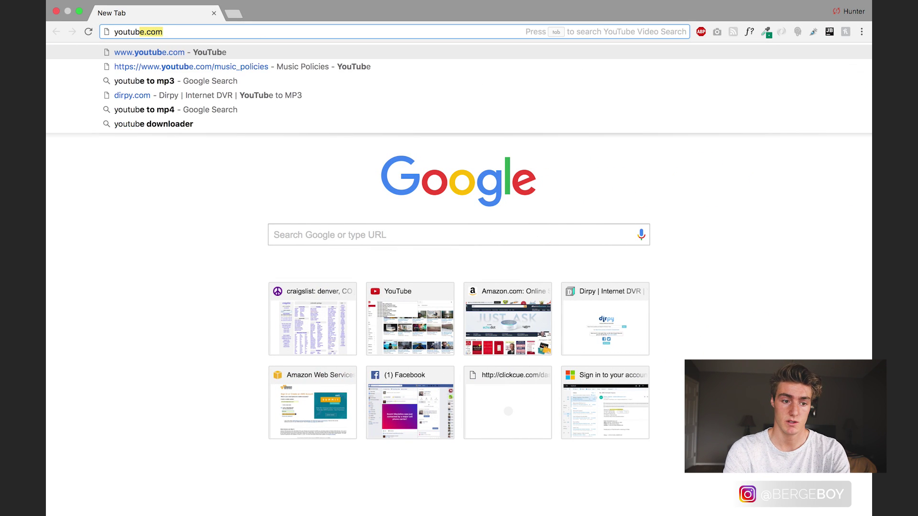
key("Return")
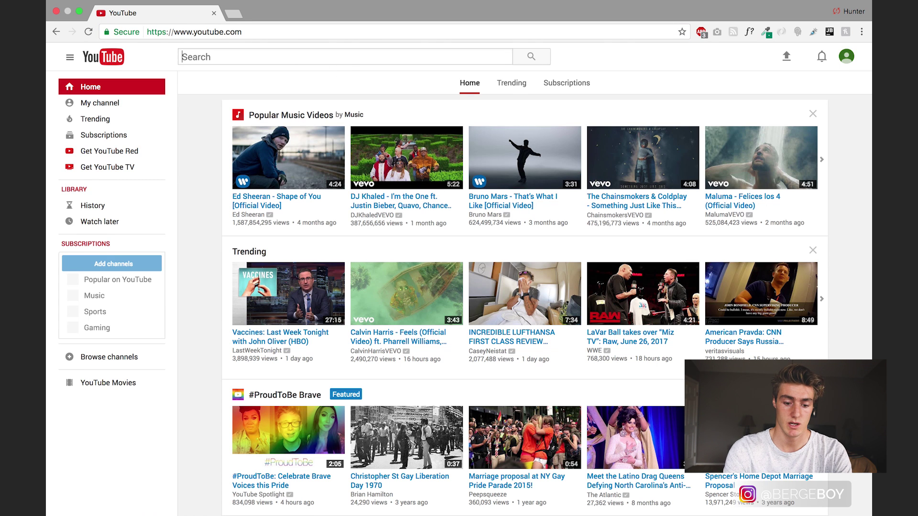
- Search YouTube for "spark overlay" and open the Fire Sparks HD free stock footage video
left_click(285, 56)
type("spark ")
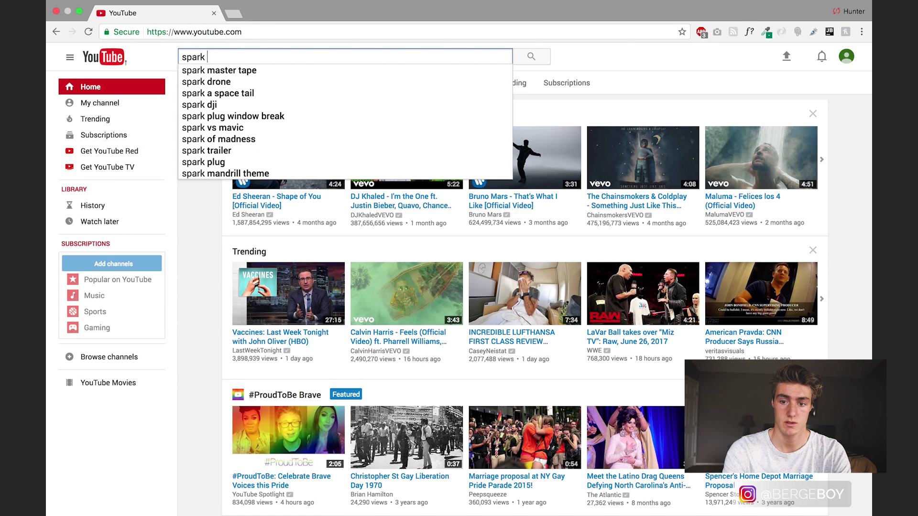
type("overlay")
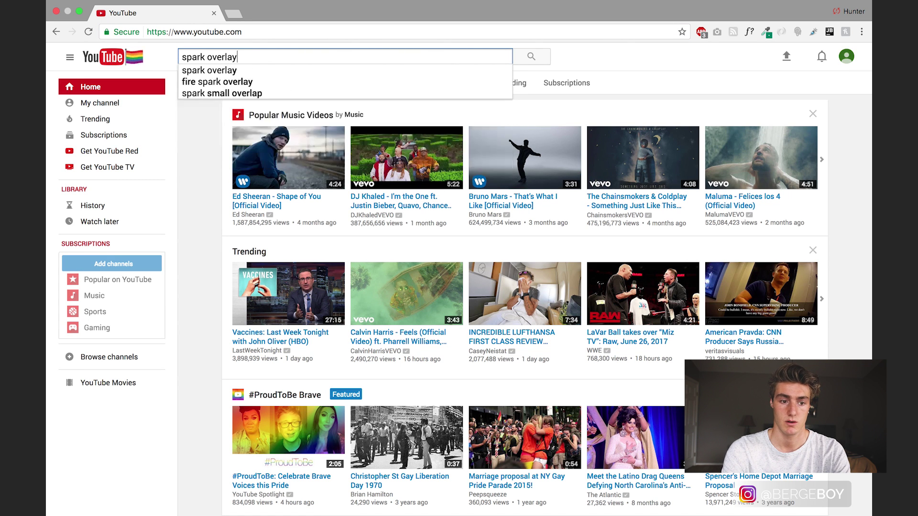
key("Return")
scroll(231, 293, "down", 5)
left_click(201, 200)
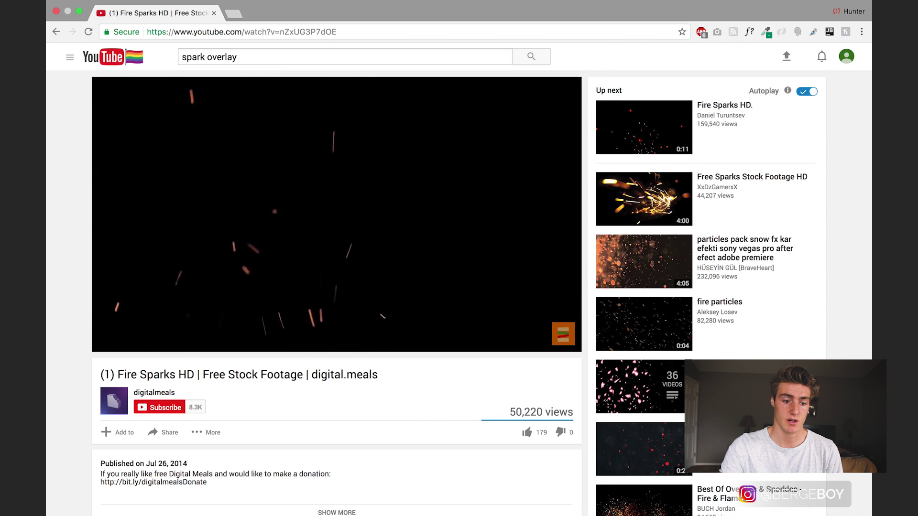
- Look over the Fire Sparks HD video page, pause the video and copy its web address
scroll(199, 328, "down", 2)
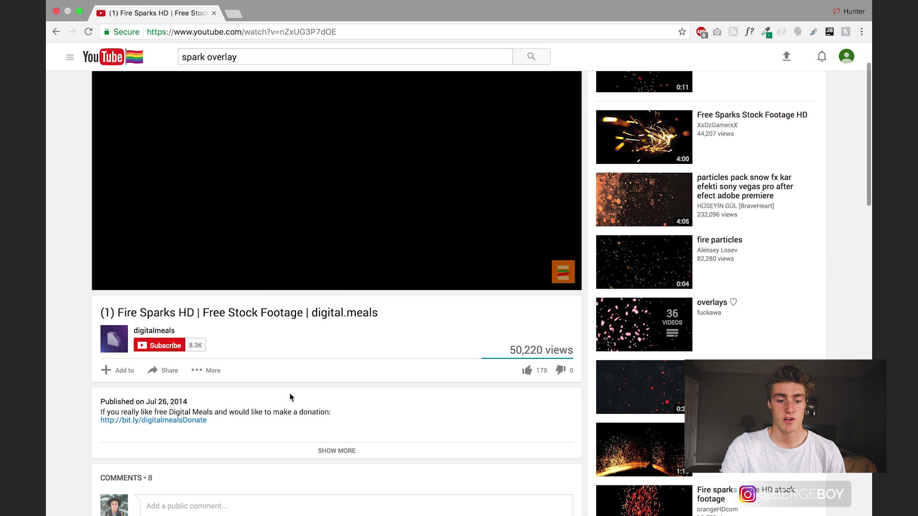
scroll(290, 396, "up", 2)
left_click(354, 247)
left_click(263, 34)
key("super+c")
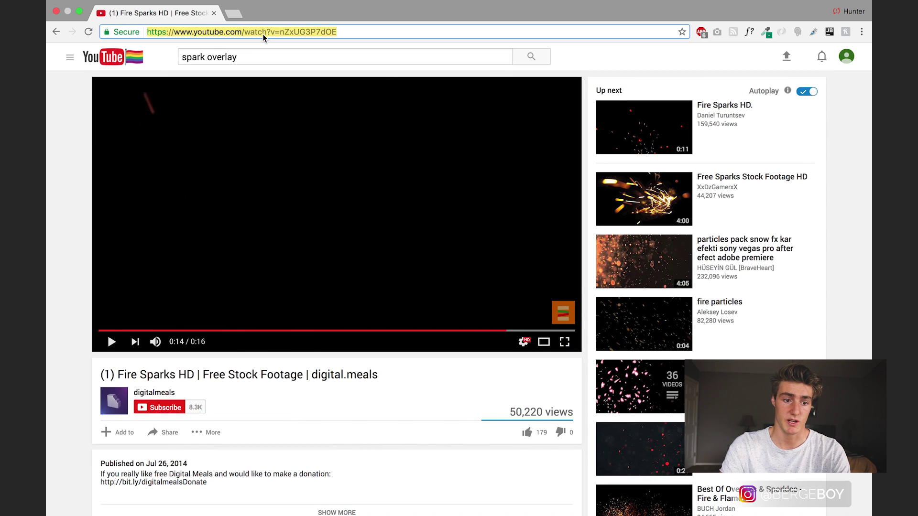
- Open keepvid.com in a new browser tab and look up the download options for the copied video link
left_click(232, 14)
type("keep")
key("Return")
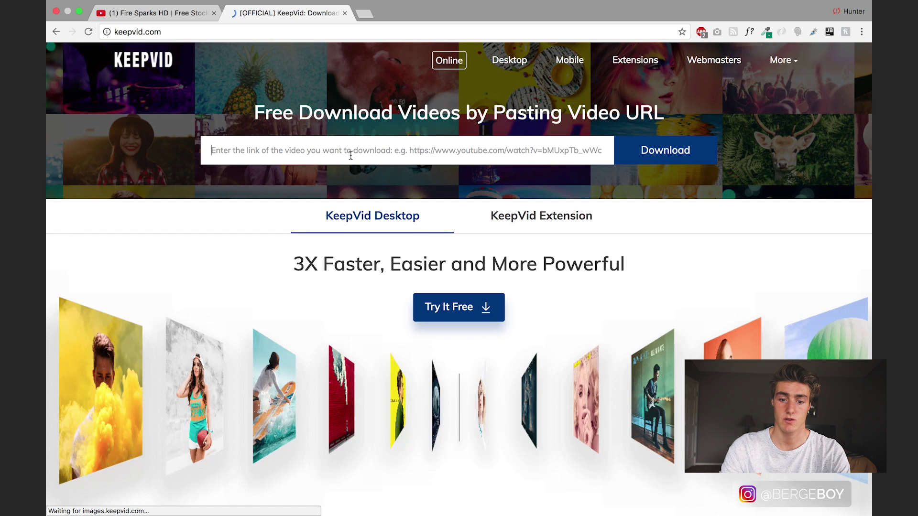
left_click(350, 155)
key("super+v")
left_click(659, 160)
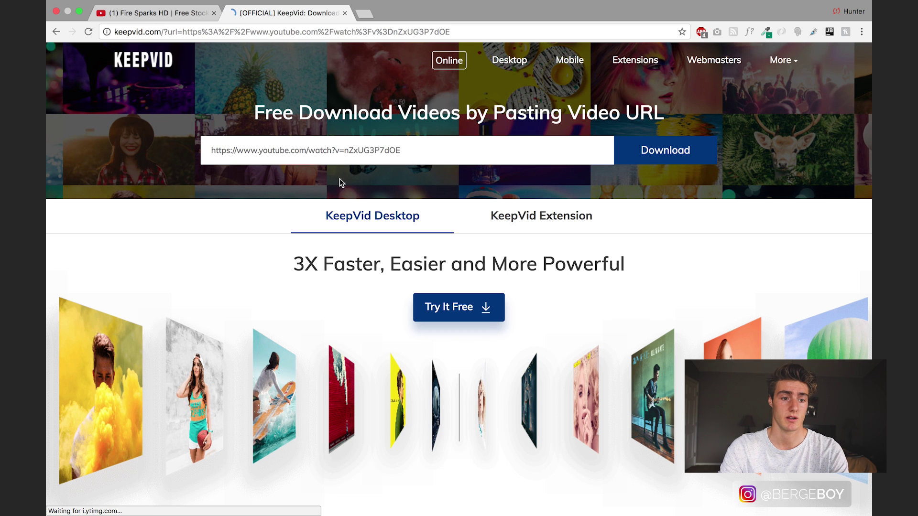
scroll(673, 231, "down", 1)
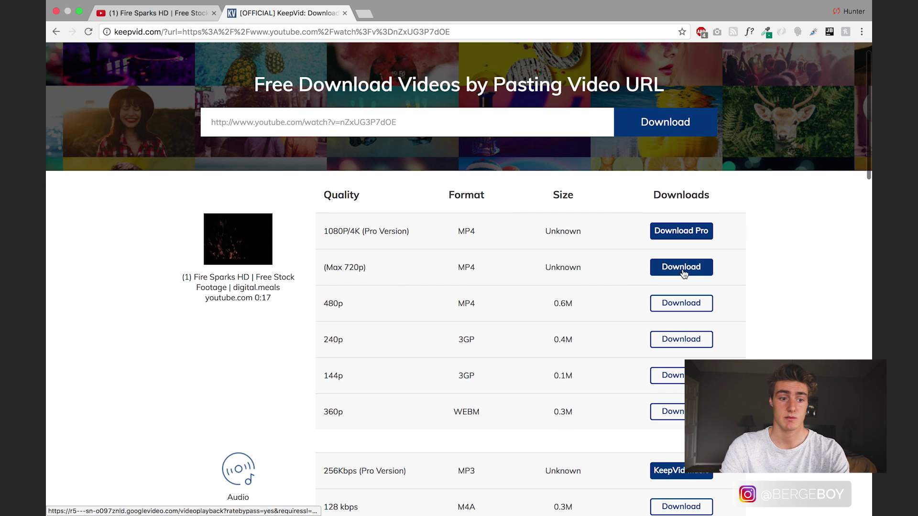
- Return to YouTube, search for "fog overlay" and browse the green-screen fog and dust footage
left_click(150, 16)
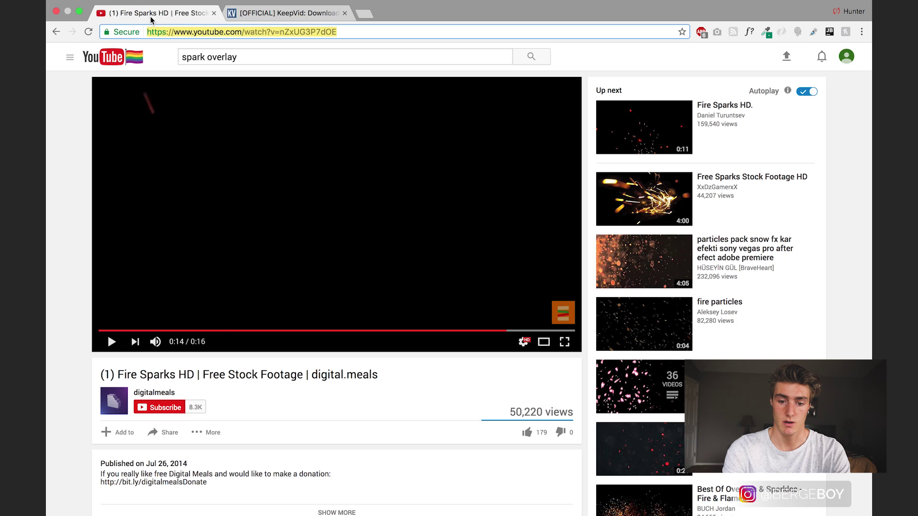
type("fog")
key("Return")
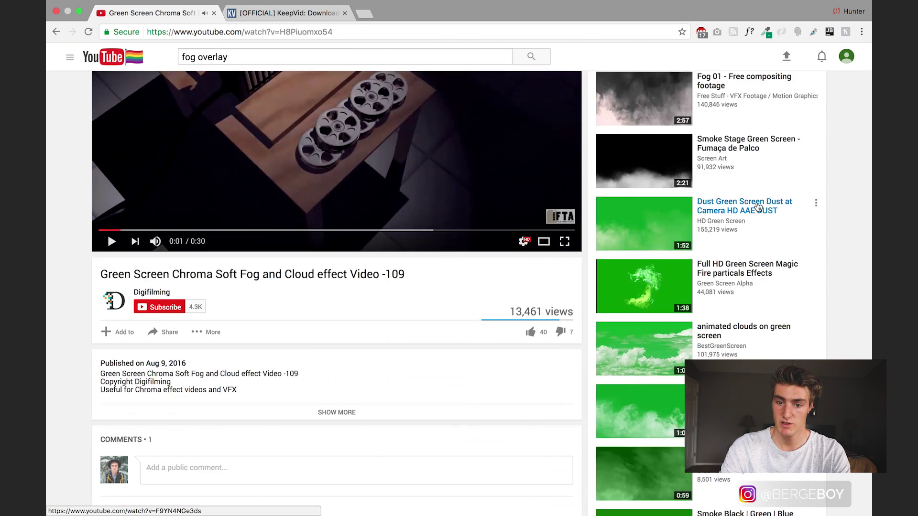
left_click(758, 207)
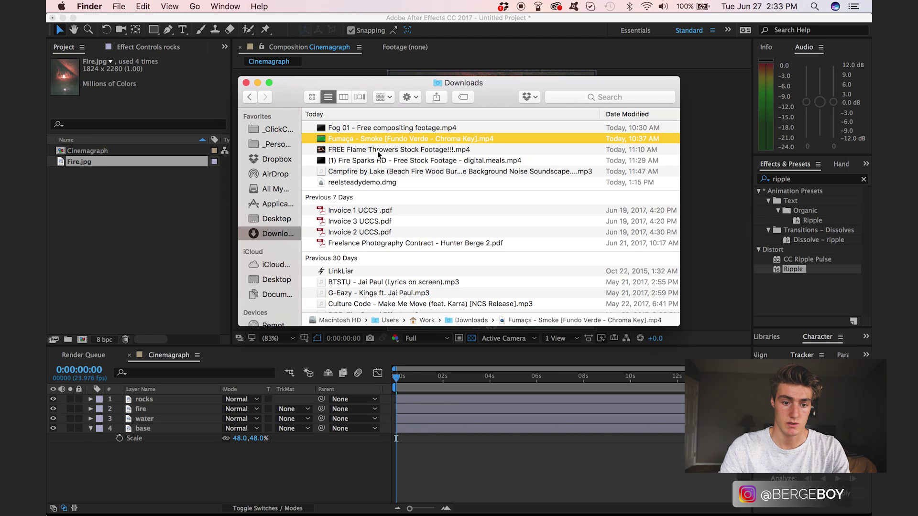
- Import the Fumaça smoke and Fire Sparks clips from Downloads into After Effects and place the smoke clip above the rocks layer
left_click(380, 161, "super")
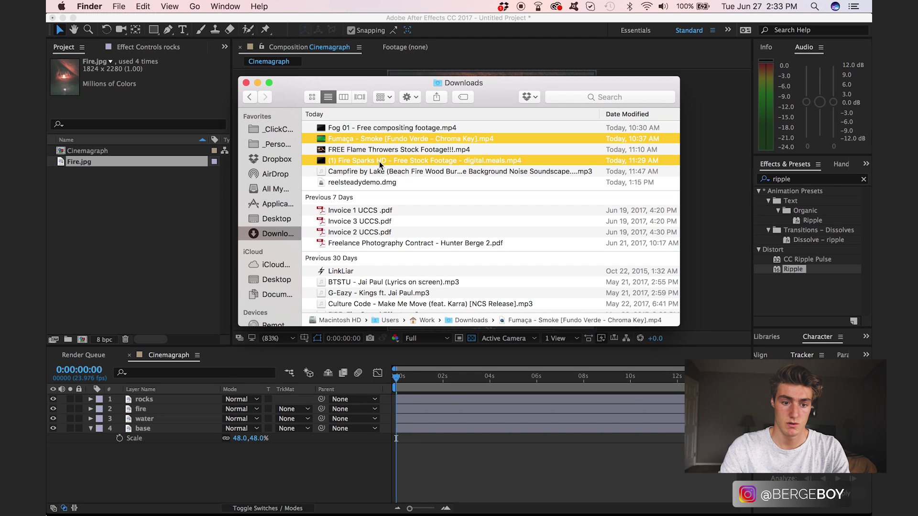
left_click_drag(415, 163, 138, 247)
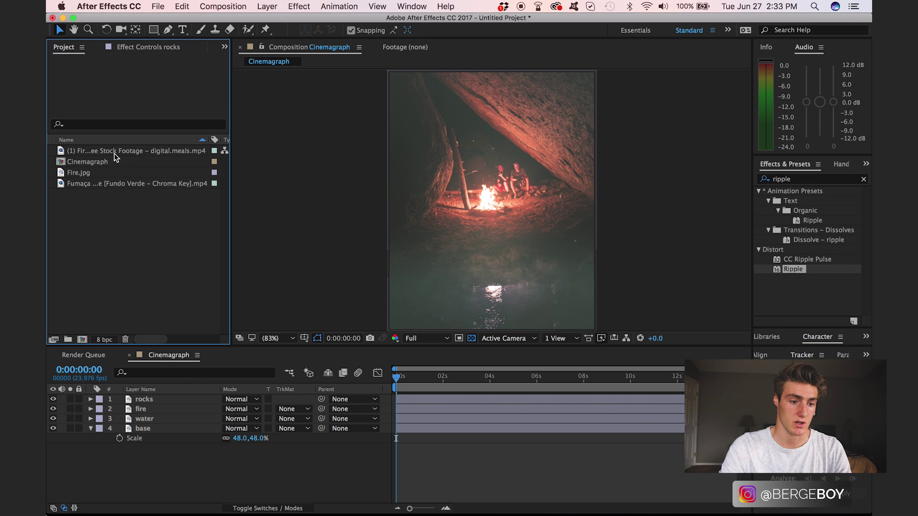
left_click(130, 185)
left_click_drag(109, 186, 176, 399)
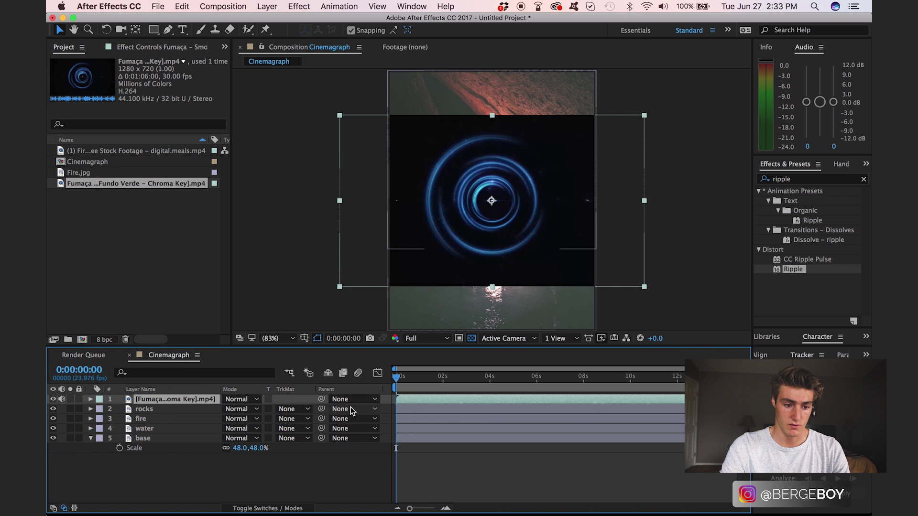
- Shift the smoke clip earlier so its intro is skipped, and trim its end at 0:00:07:01
left_click_drag(384, 403, 307, 402)
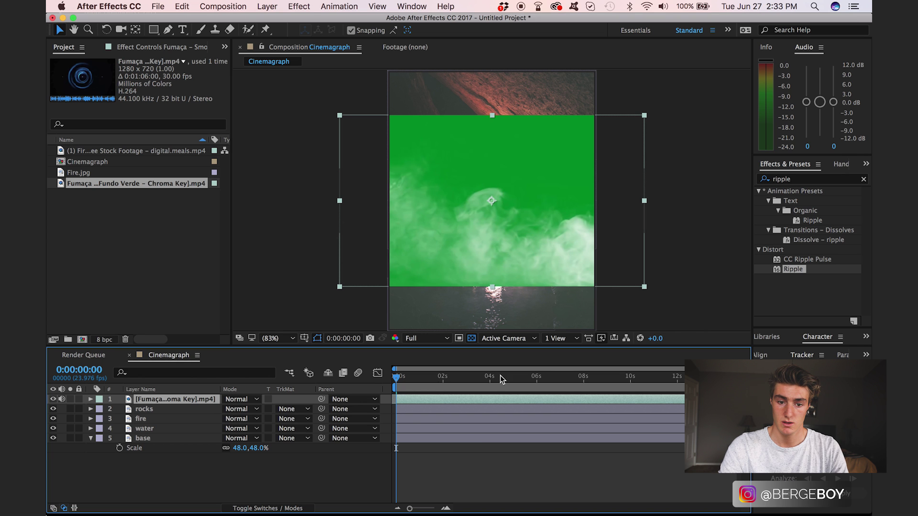
mouse_move(551, 378)
left_mouse_down()
mouse_move(614, 381)
mouse_move(562, 382)
left_mouse_up()
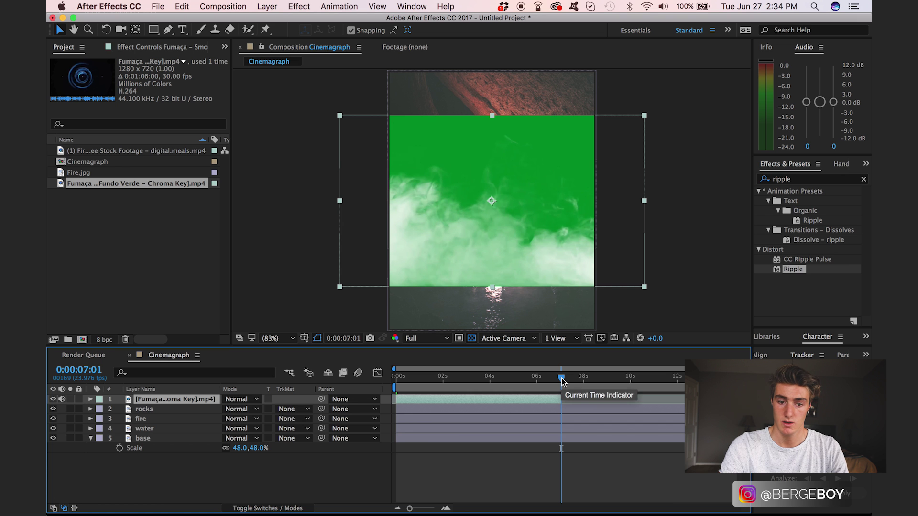
- Time-stretch the smoke layer with a stretch factor of 200
right_click(525, 398)
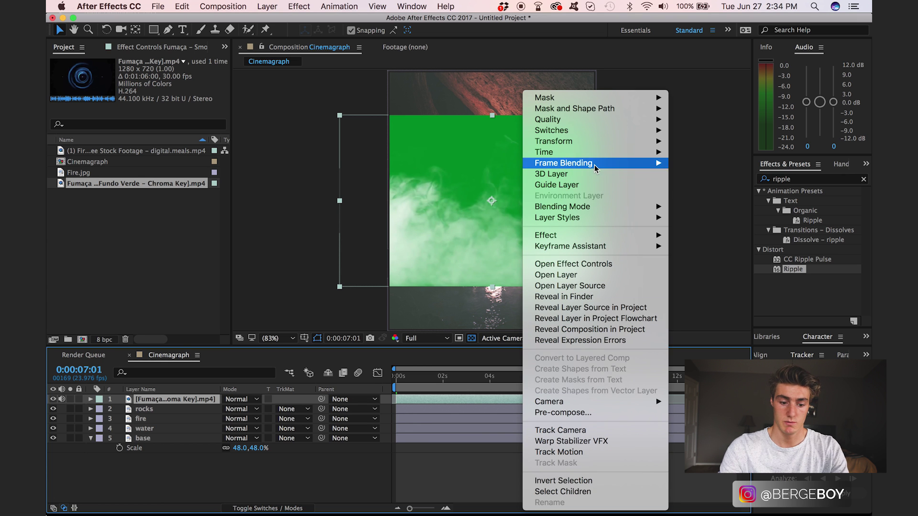
mouse_move(594, 152)
left_click(688, 174)
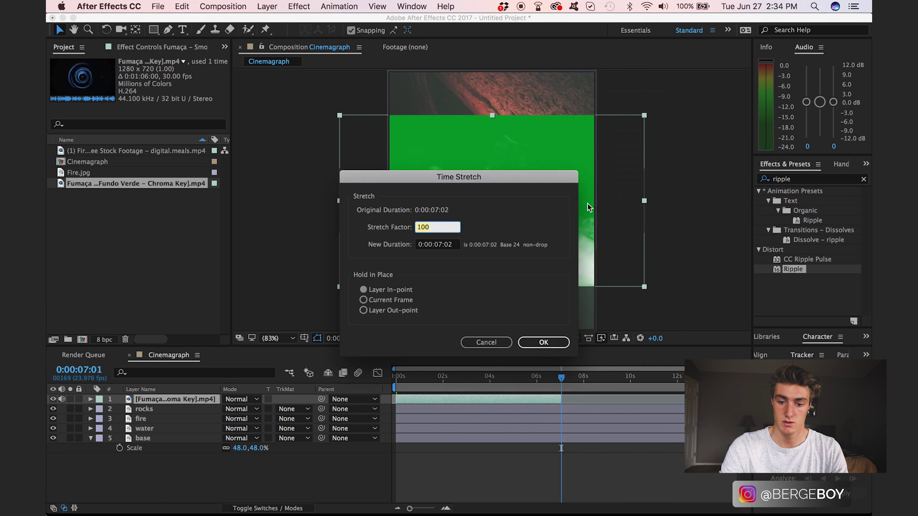
type("200")
key("Return")
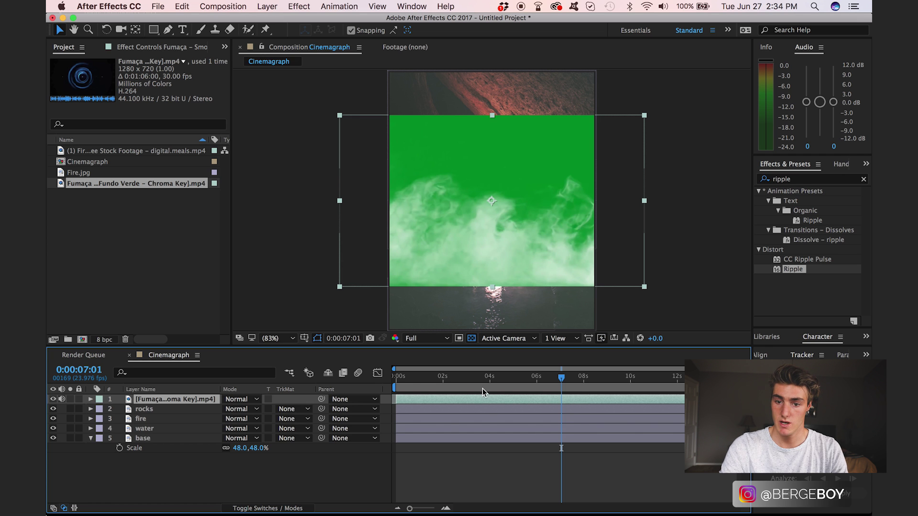
- Search the effects for "key" and apply Keylight (1.2) to the smoke layer
double_click(816, 180)
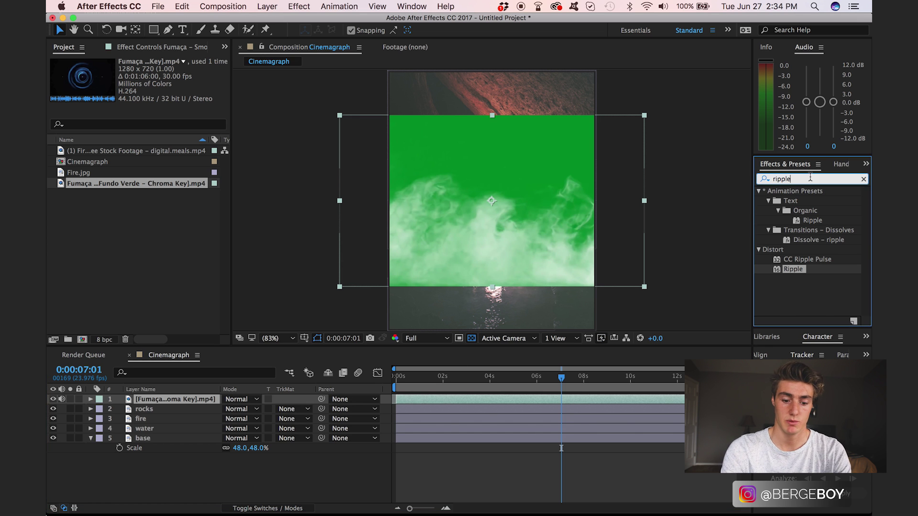
type("key")
scroll(822, 237, "down", 3)
left_click(805, 272)
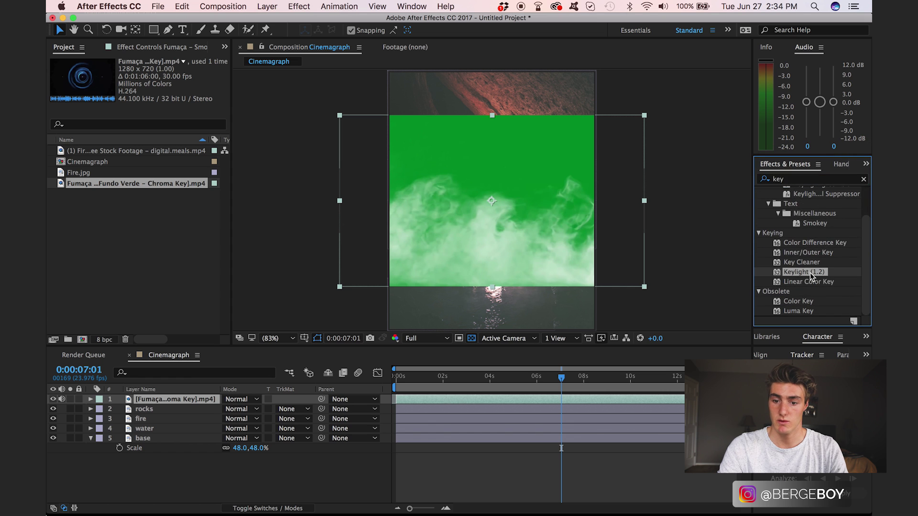
left_click_drag(797, 274, 480, 399)
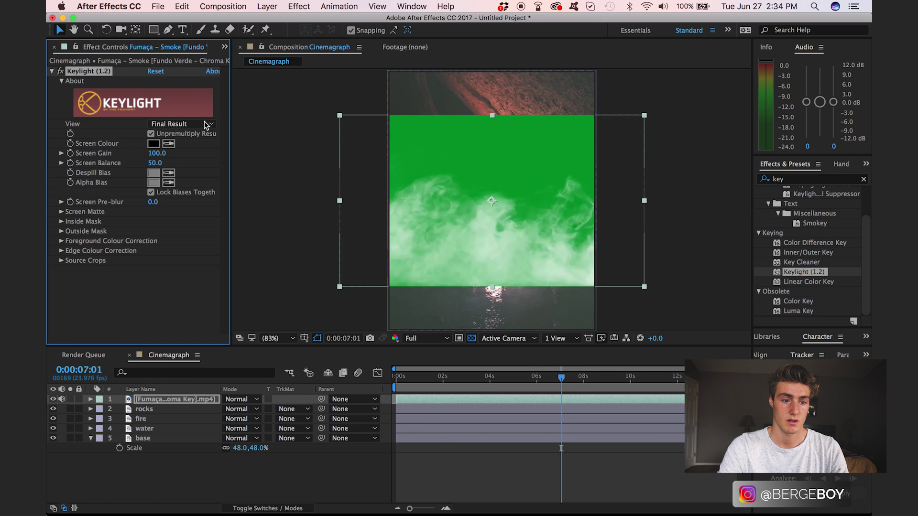
- Sample the smoke clip's green background as the Keylight Screen Colour so the green is keyed out
left_click(168, 144)
left_click(439, 133)
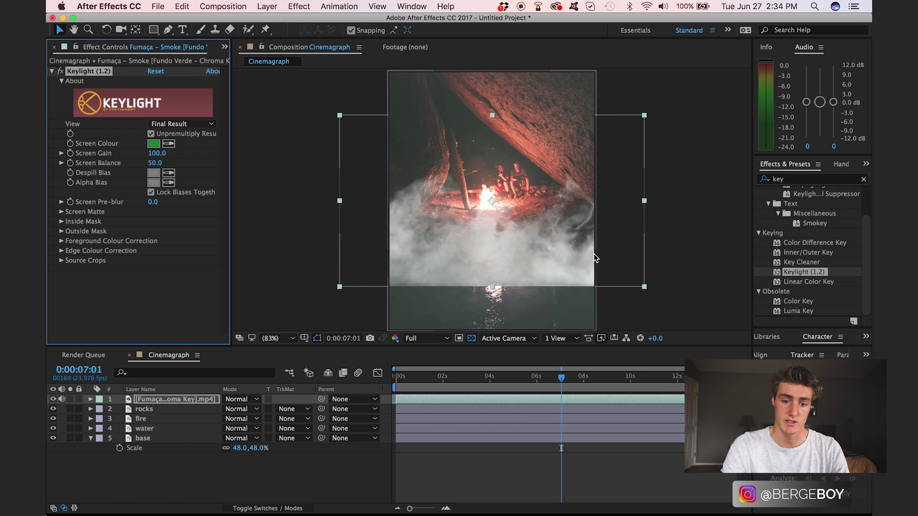
left_click(211, 402)
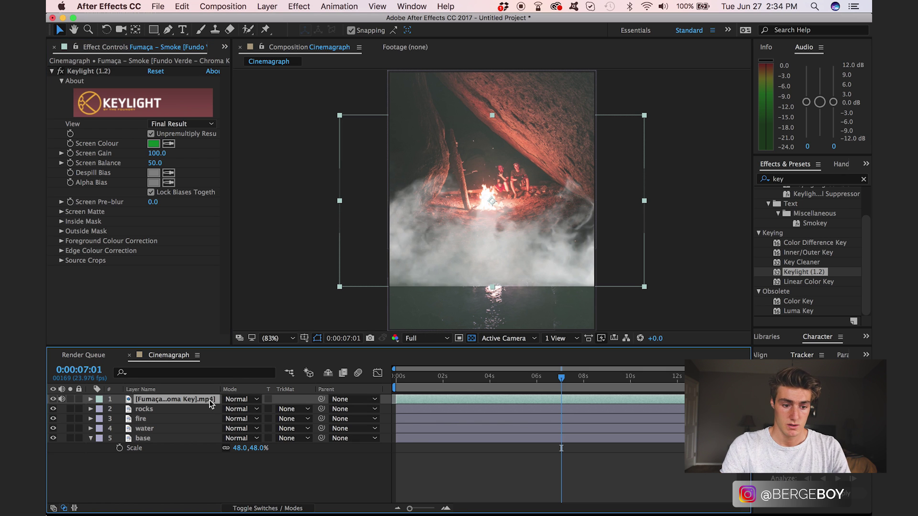
- Search the effects for "warp" and apply Mesh Warp to the smoke layer with 1 row and 2 columns
left_click(830, 181)
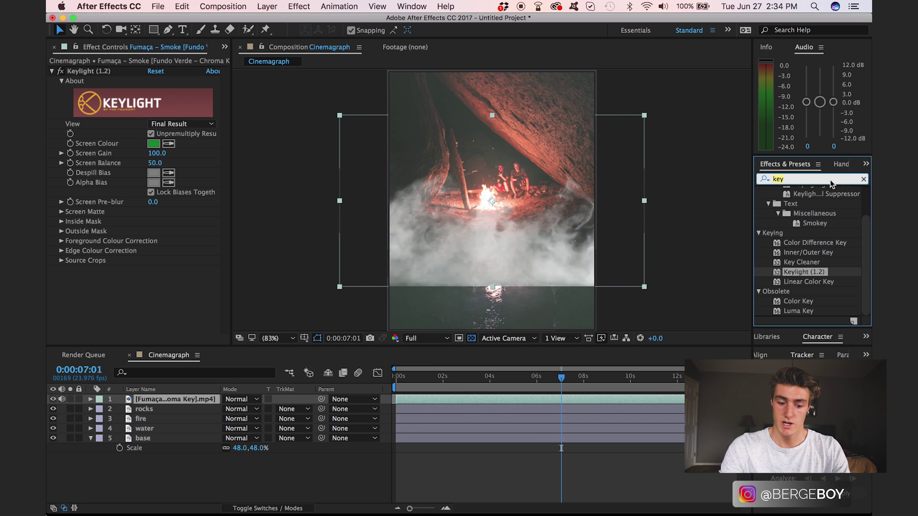
type("warp")
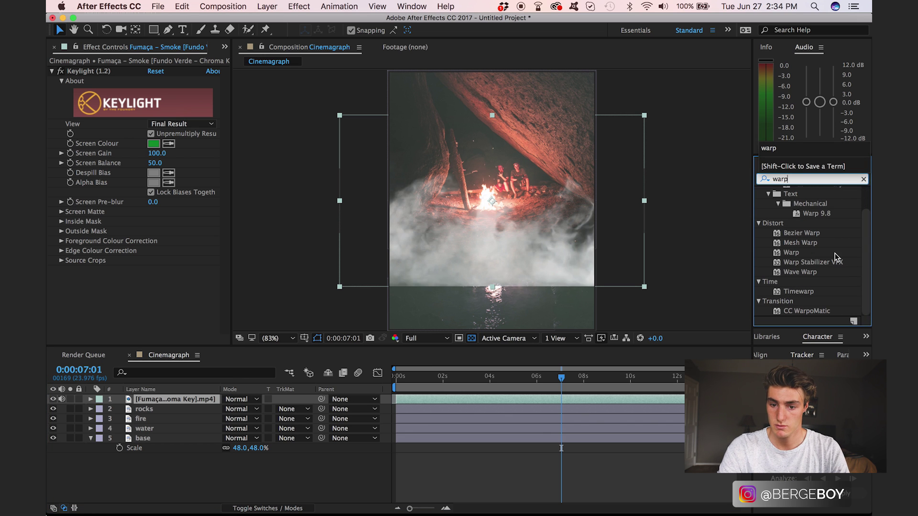
left_click_drag(808, 244, 186, 405)
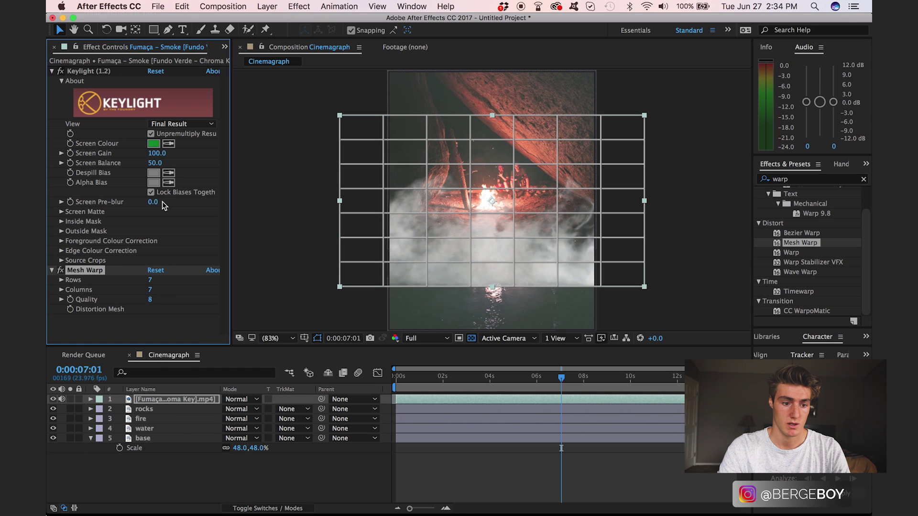
left_click(153, 280)
type("1")
key("Tab")
type("2")
key("Return")
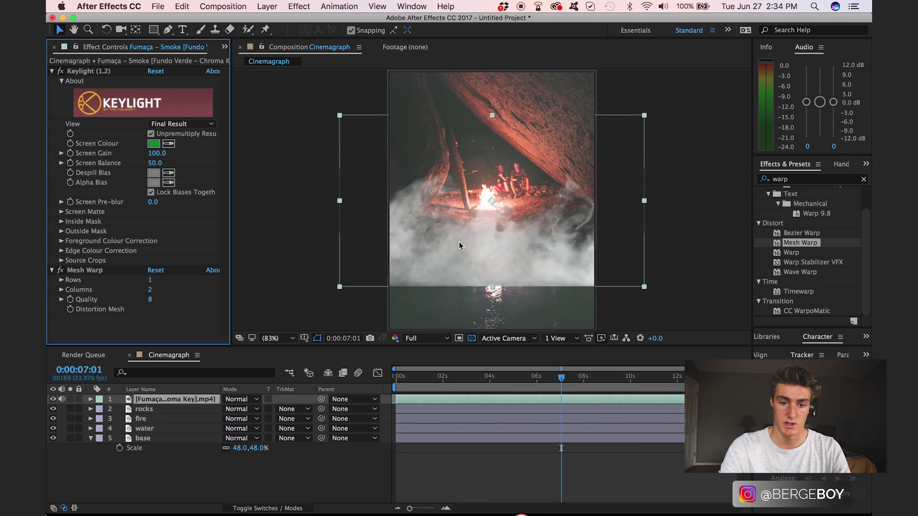
- Pull the two upper corners of the smoke layer's mesh inward and down to flatten the smoke
left_click(188, 399)
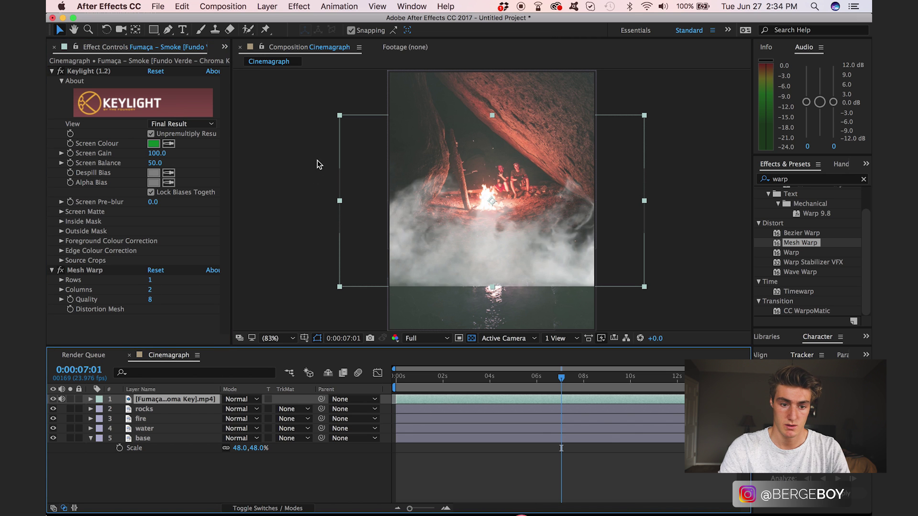
left_click(113, 269)
left_click_drag(340, 116, 371, 193)
left_click_drag(492, 116, 586, 188)
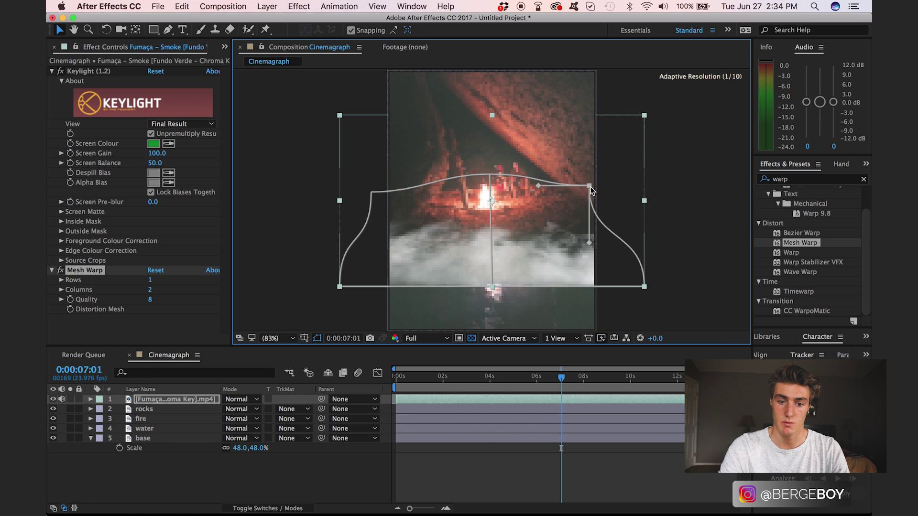
- Nudge the smoke layer down until the smoke lies over the water in the lower part of the picture
left_click(163, 404)
key("shift+Down")
key("shift+Down")
key("shift+Down")
key("shift+Down")
key("shift+Down")
key("shift+Down")
key("shift+Down")
key("shift+Down")
key("shift+Down")
key("shift+Down")
key("shift+Down")
key("shift+Down")
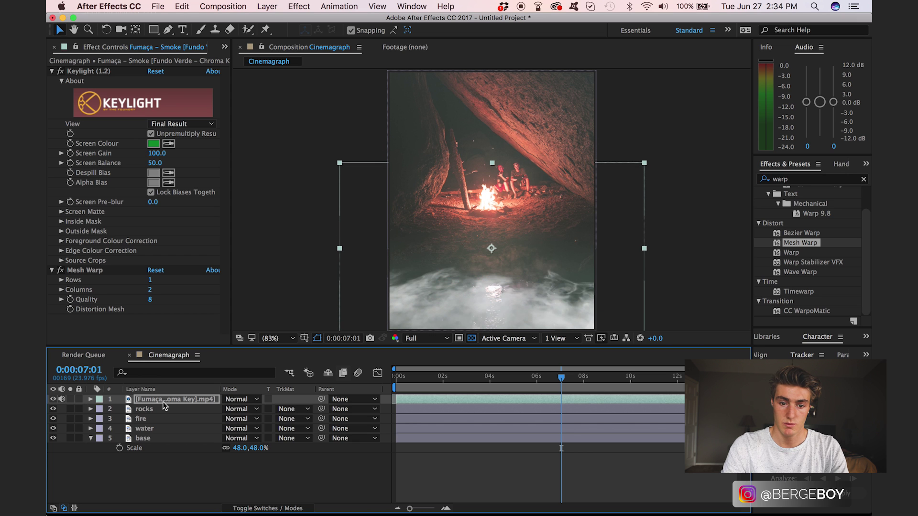
key("shift+Down")
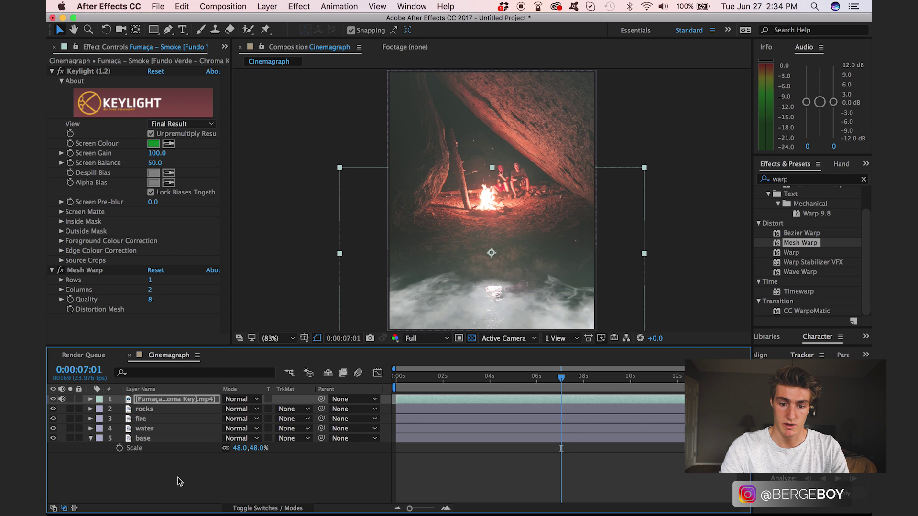
- Draw a closed five-point Pen tool mask on the smoke layer around the lower right area of the water
left_click(201, 459)
left_click(185, 401)
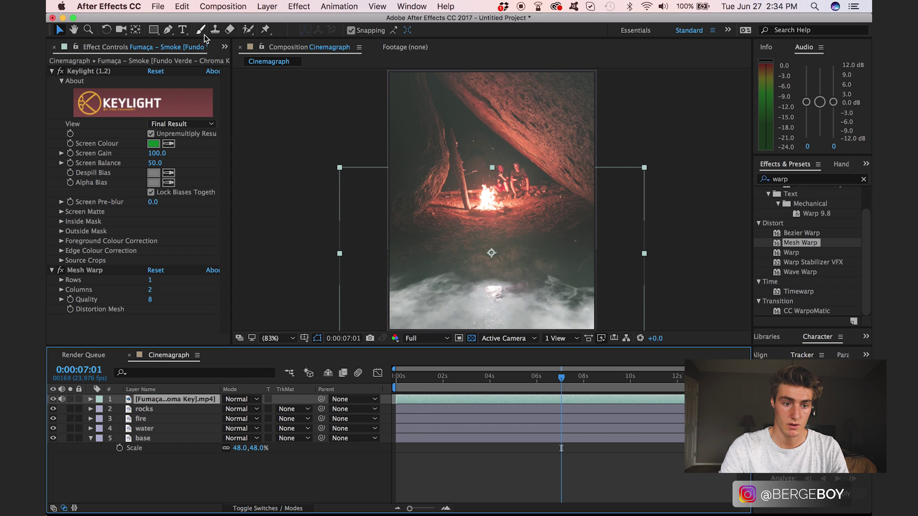
left_click(168, 30)
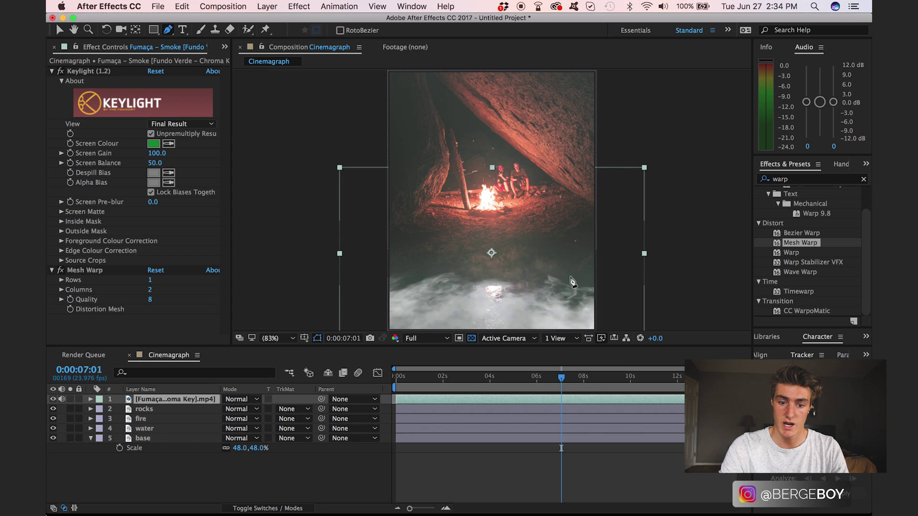
left_click(558, 263)
left_click(526, 294)
left_click(545, 317)
left_click(570, 319)
left_click(587, 294)
left_click(558, 263)
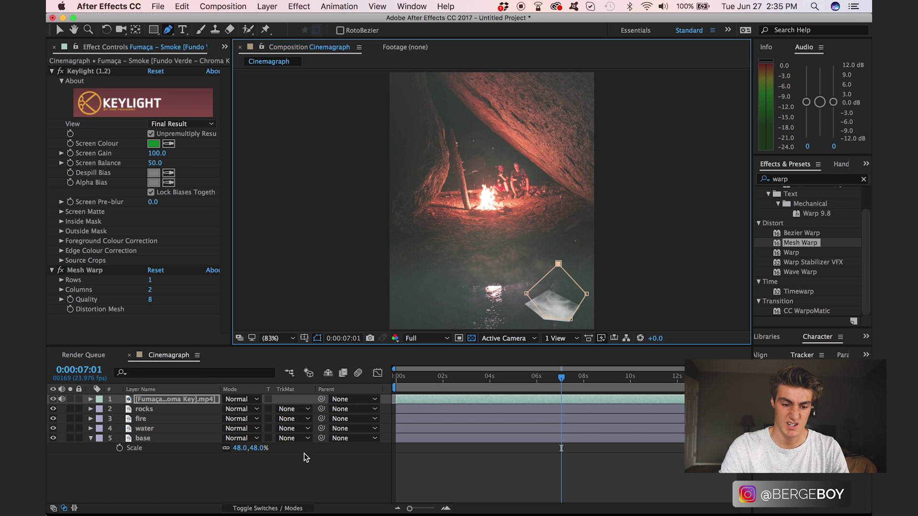
- Invert the smoke layer's mask and set its feather to 97 pixels
key("m")
key("m")
left_click_drag(259, 430, 330, 456)
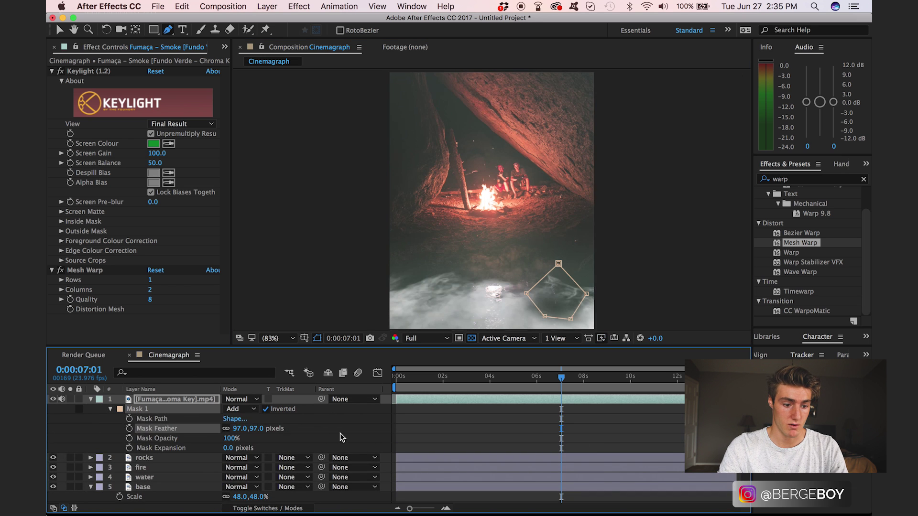
key("Delete")
- Set the smoke layer's blending mode to Overlay and its opacity to 51%, and preview another frame
left_click(153, 401)
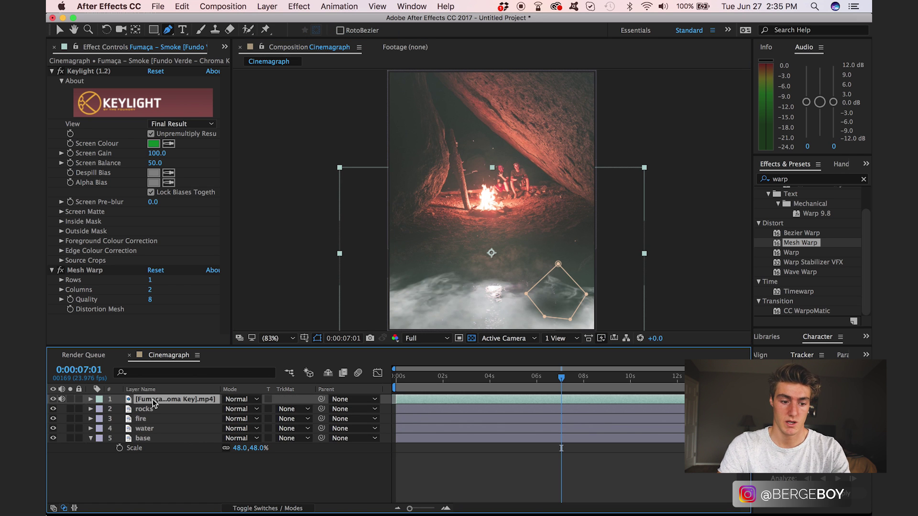
key("t")
left_click(232, 410)
left_click_drag(231, 410, 253, 410)
left_click(241, 400)
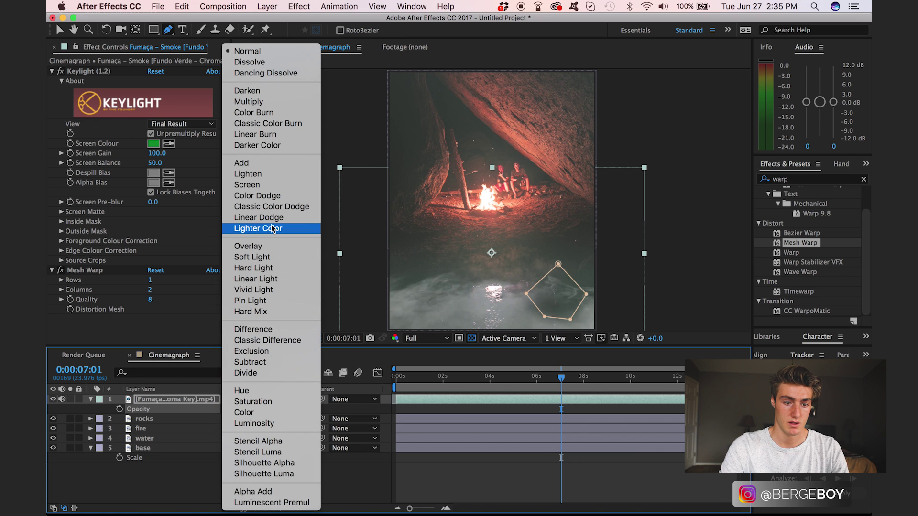
left_click(281, 248)
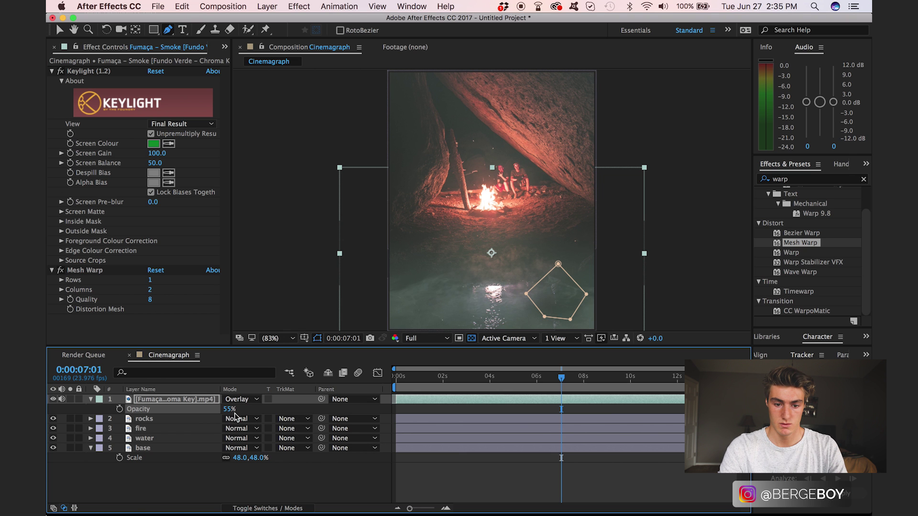
left_click_drag(228, 409, 228, 411)
left_click(258, 493)
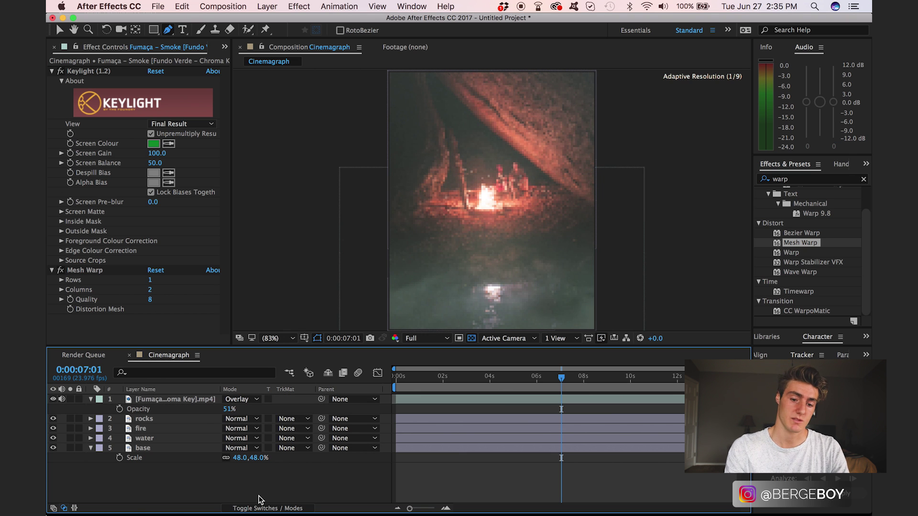
left_click(486, 382)
left_click_drag(471, 387, 494, 377)
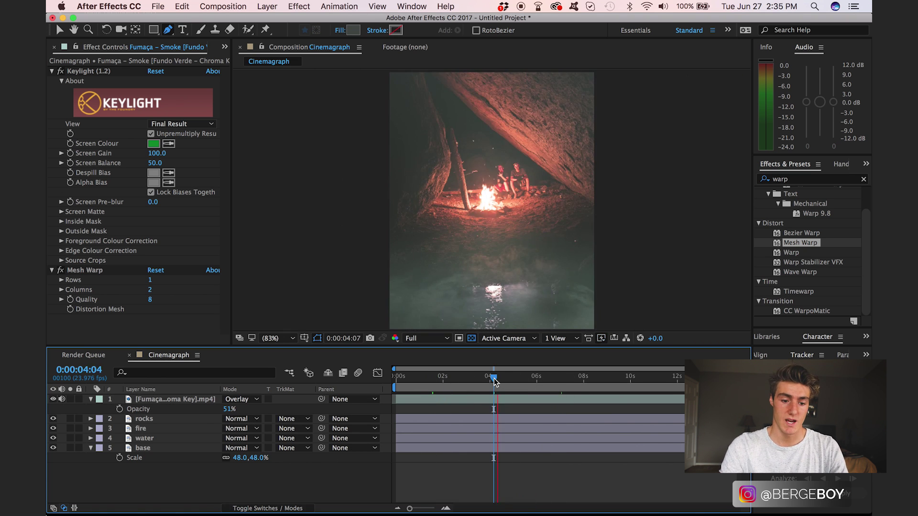
- Flip the smoke layer horizontally and delete its existing mask
right_click(431, 215)
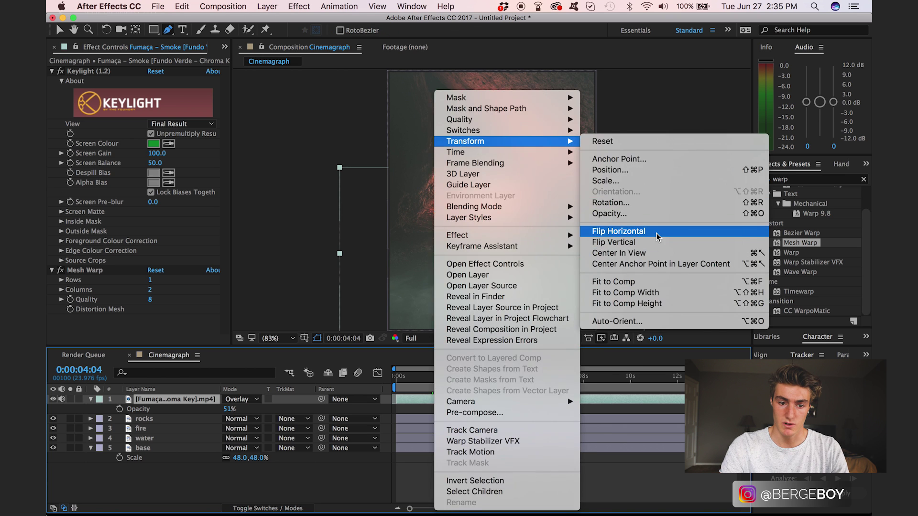
left_click(794, 234)
key("comma")
key("m")
left_click(194, 408)
key("Delete")
- Draw a new closed Pen tool mask on the smoke layer around the lower right area of the water
left_click(530, 233)
left_click(519, 254)
left_click(528, 274)
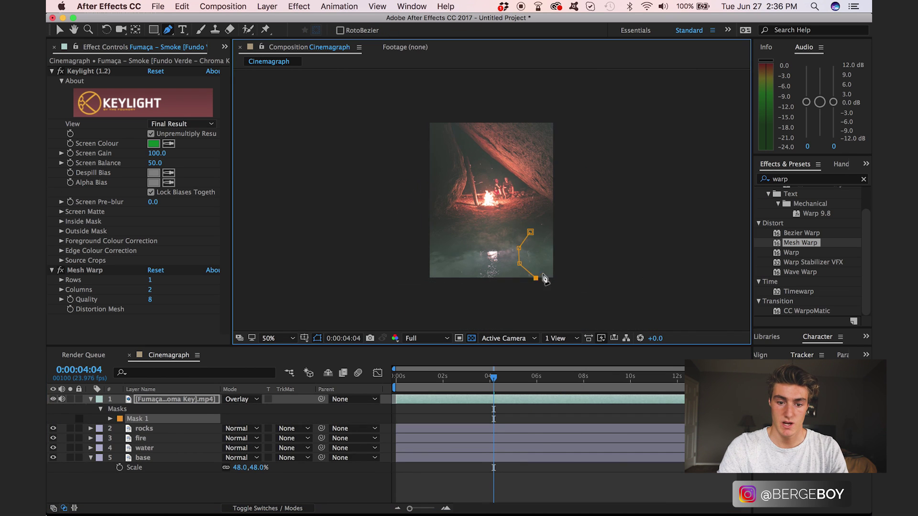
left_click(543, 276)
left_click(531, 232)
key("shift+slash")
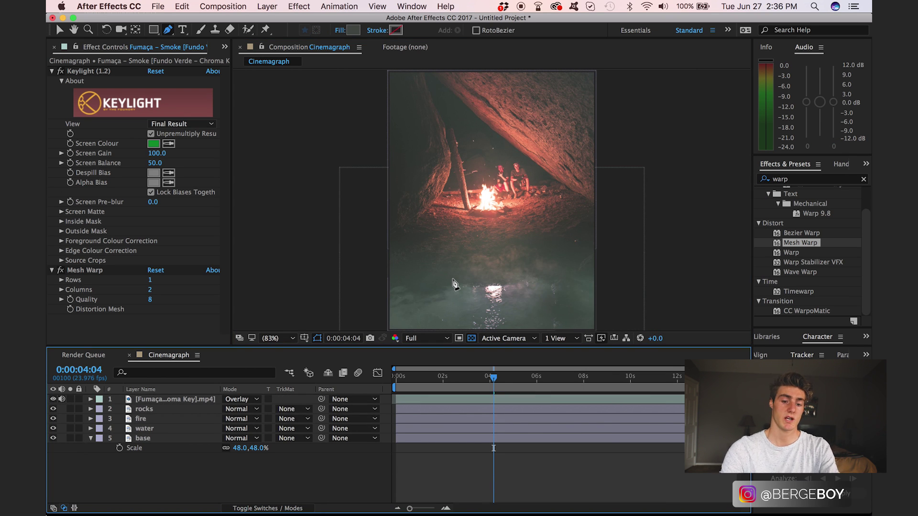
left_click_drag(414, 378, 451, 378)
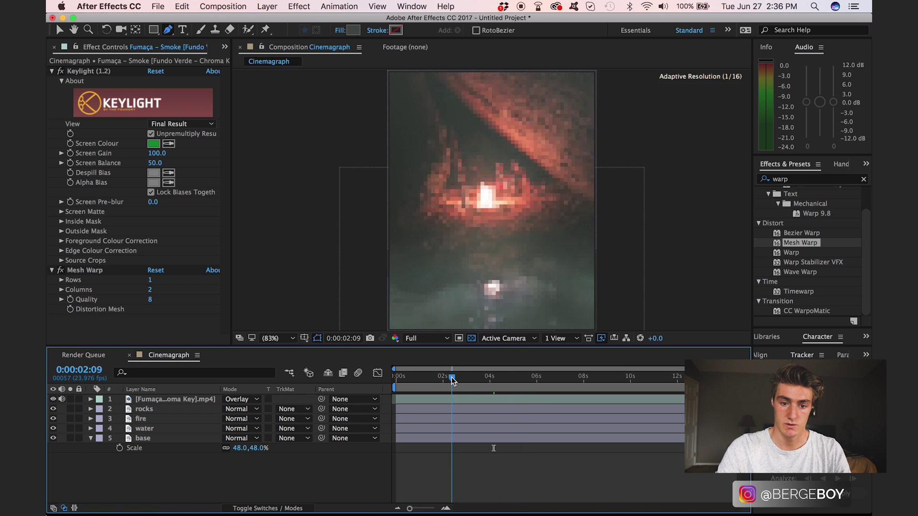
- Add the Fire Sparks footage as the topmost layer of the composition and set its blending mode to Screen
left_click(224, 47)
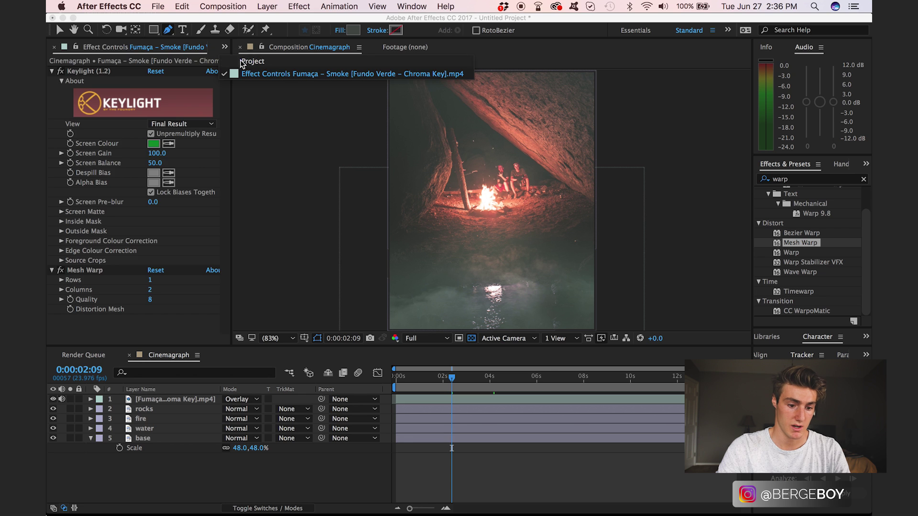
left_click(241, 61)
left_click_drag(93, 151, 163, 402)
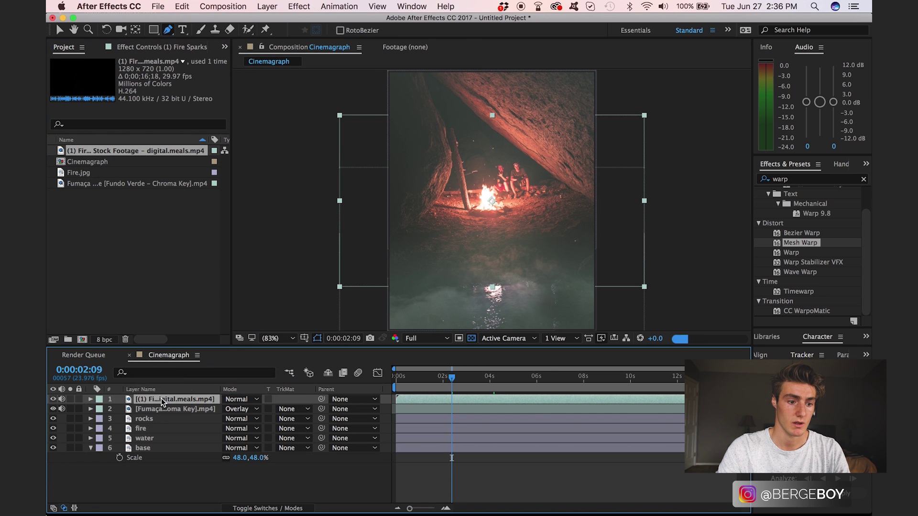
left_click(252, 401)
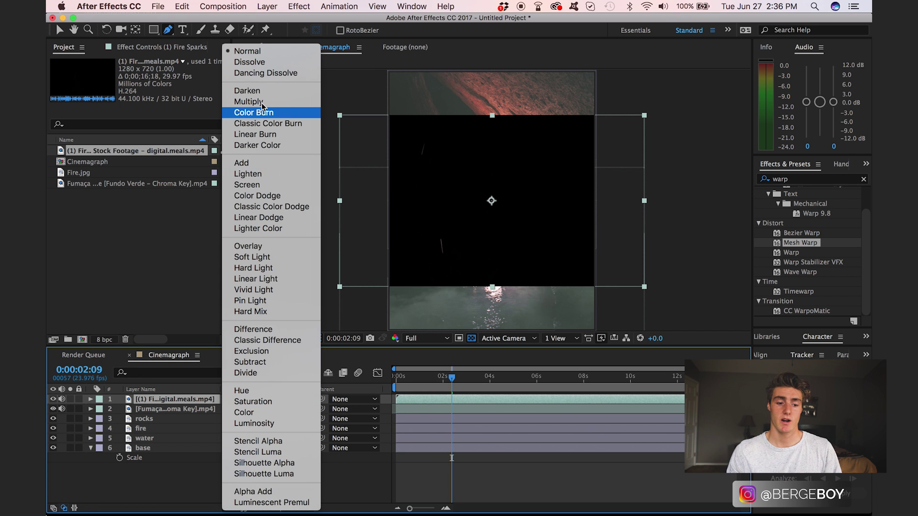
left_click(274, 186)
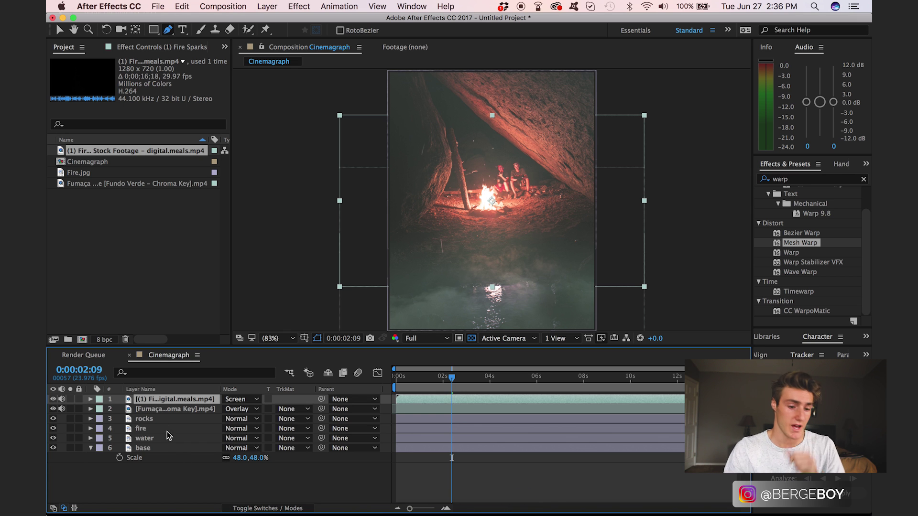
- Apply Mesh Warp to the Fire Sparks layer with 1 row and 2 columns
left_click(160, 410)
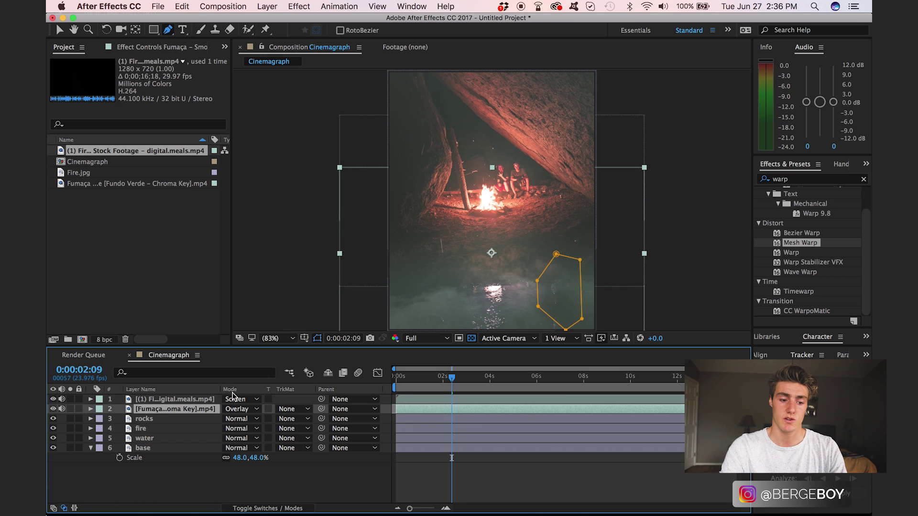
left_click(203, 400)
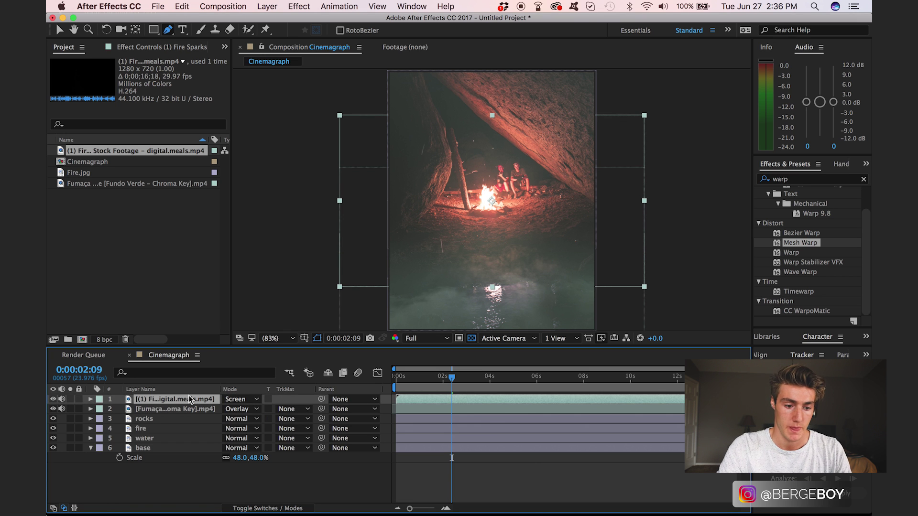
left_click_drag(810, 248, 201, 401)
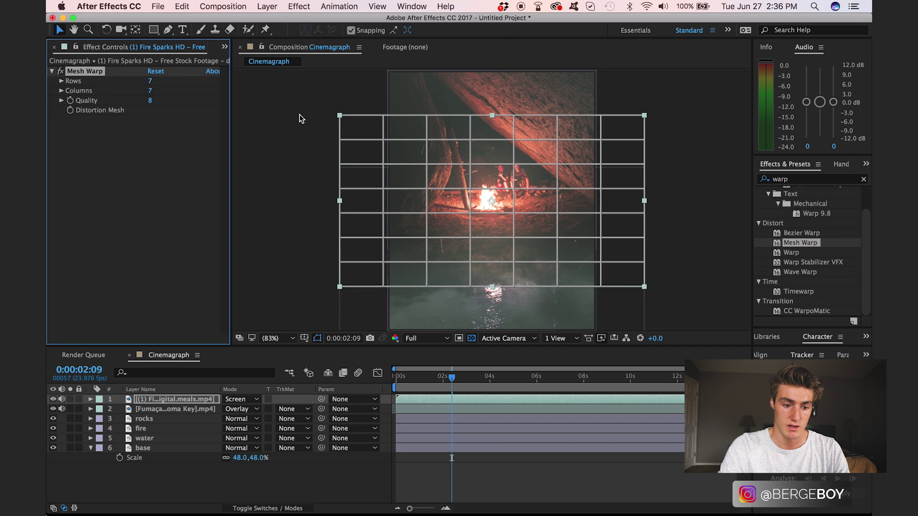
left_click(150, 81)
type("1")
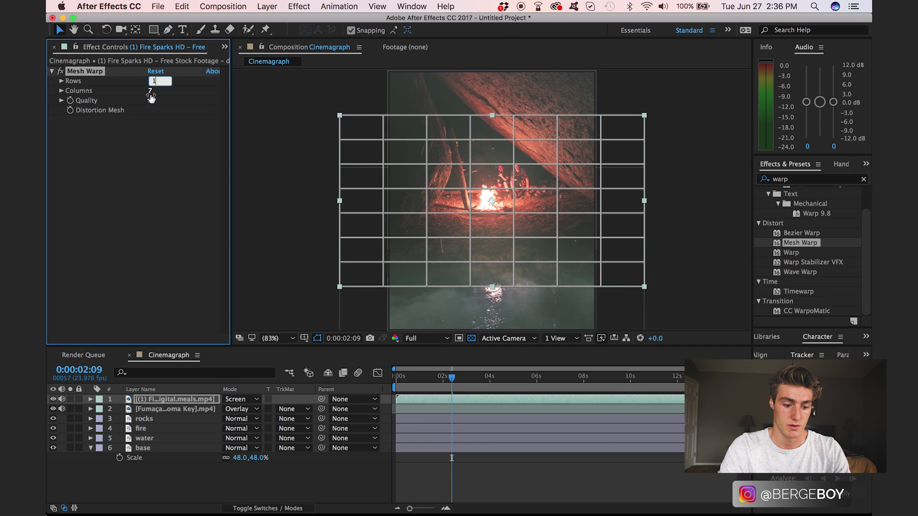
key("Tab")
type("2")
key("Return")
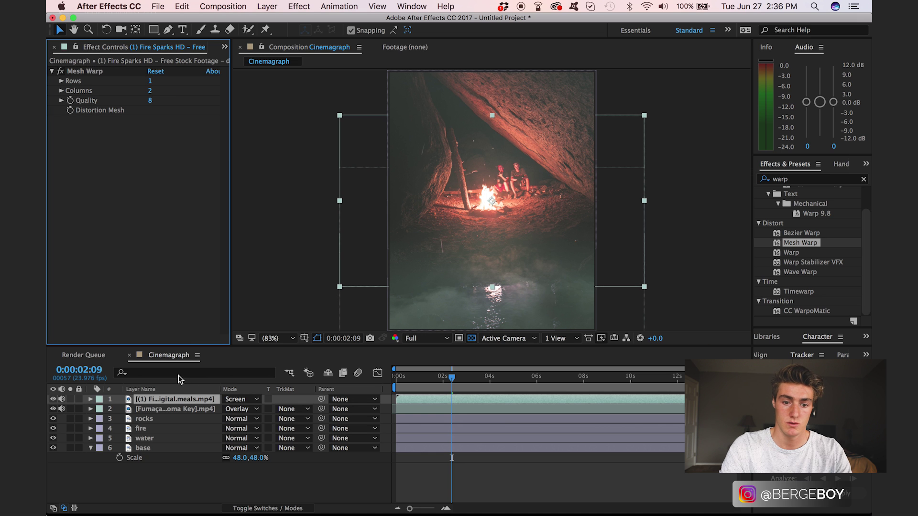
- Try to taper the sparks toward their base by pulling both lower mesh corners inward, and undo the distortion
left_click(85, 71)
left_click_drag(340, 288, 425, 284)
left_click_drag(644, 287, 545, 290)
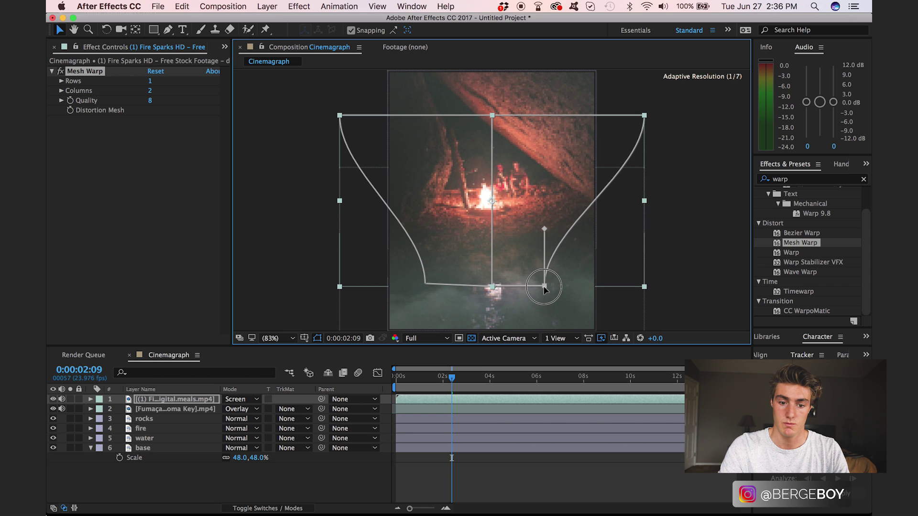
left_click(165, 400)
key("super+z")
key("super+z")
- Show the Fire Sparks layer's Scale, Position and Opacity, and scale it down uniformly to fit the campfire
key("s")
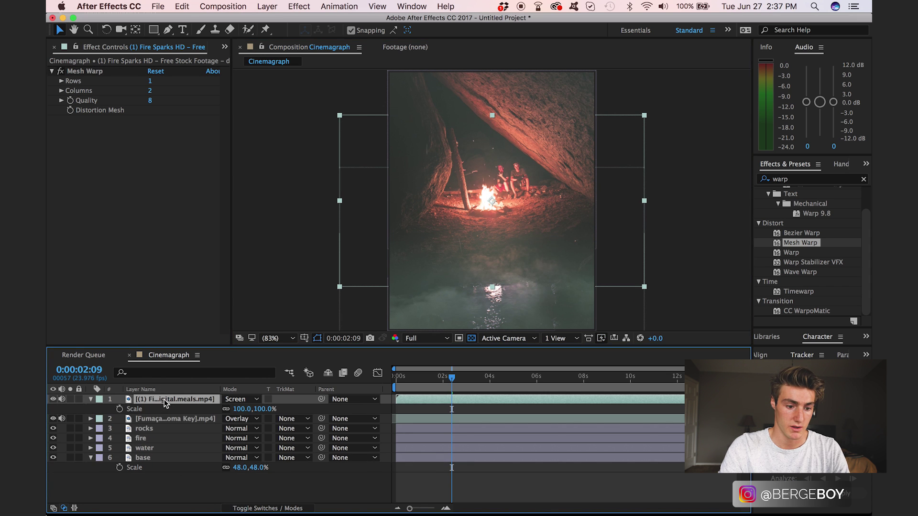
key("shift+p")
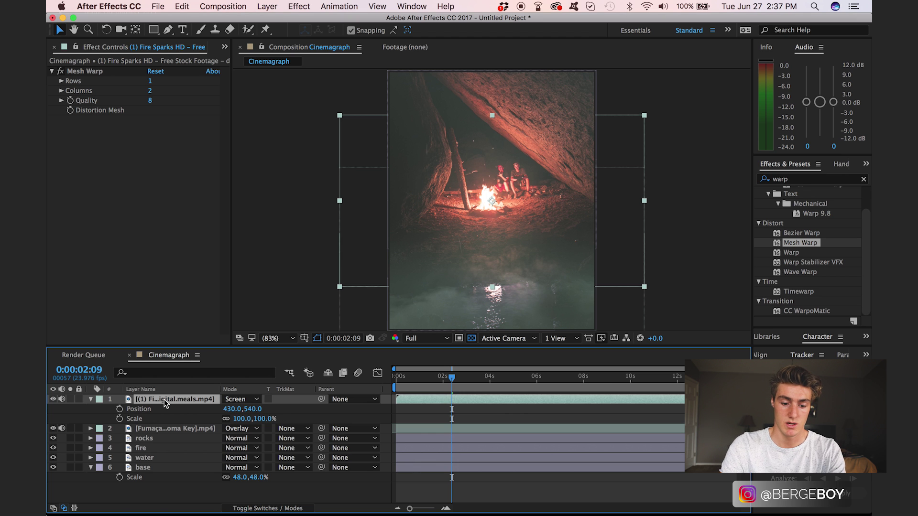
key("shift+t")
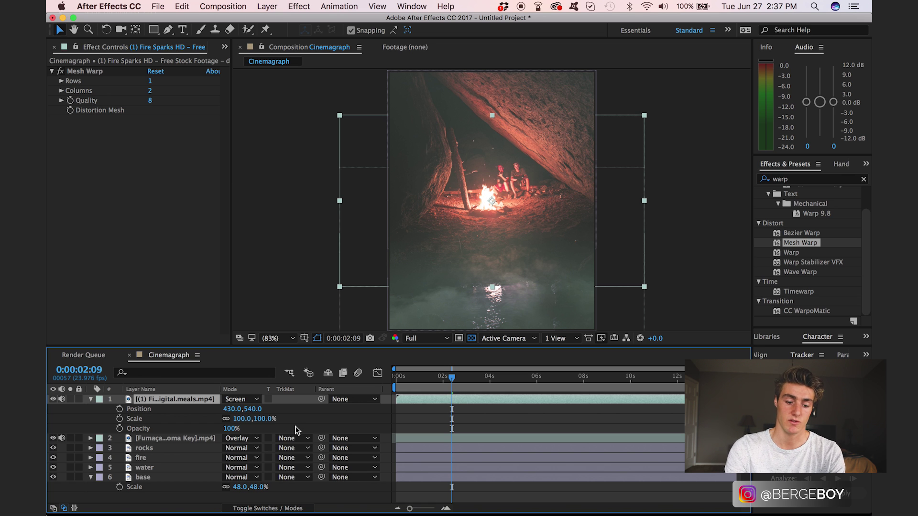
left_click_drag(253, 409, 230, 414)
left_click_drag(453, 377, 532, 374)
key("space")
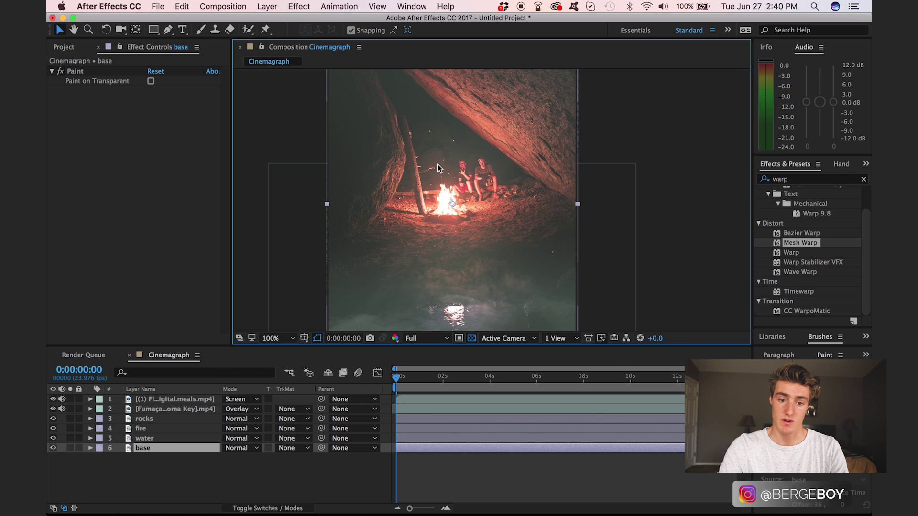
- Clone-stamp over the still sparks around the campfire on the base layer, sampling nearby dark background, and list its paint strokes
left_click(215, 30)
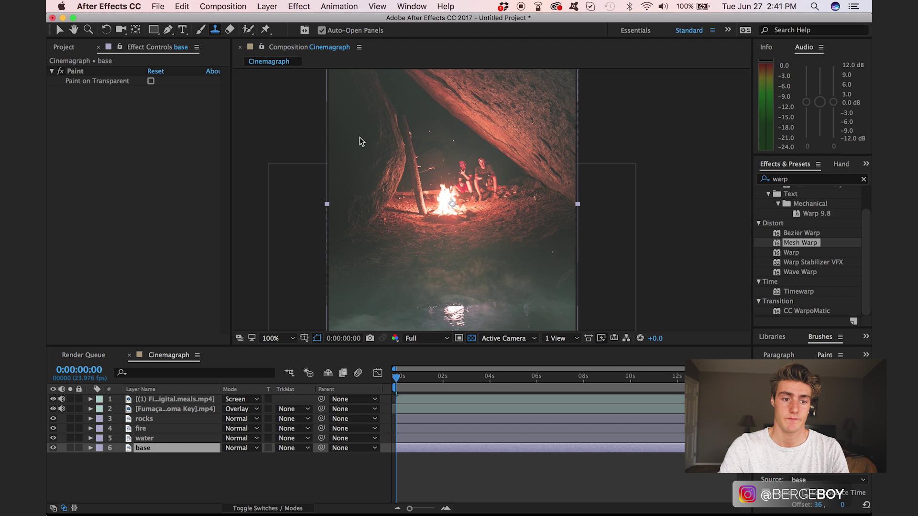
double_click(455, 159)
left_click_drag(463, 182, 469, 231)
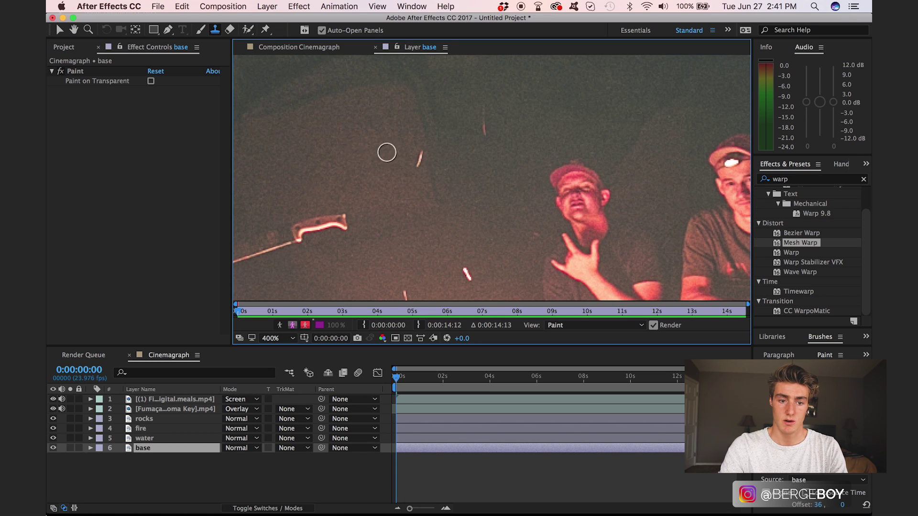
left_click(363, 135, "alt")
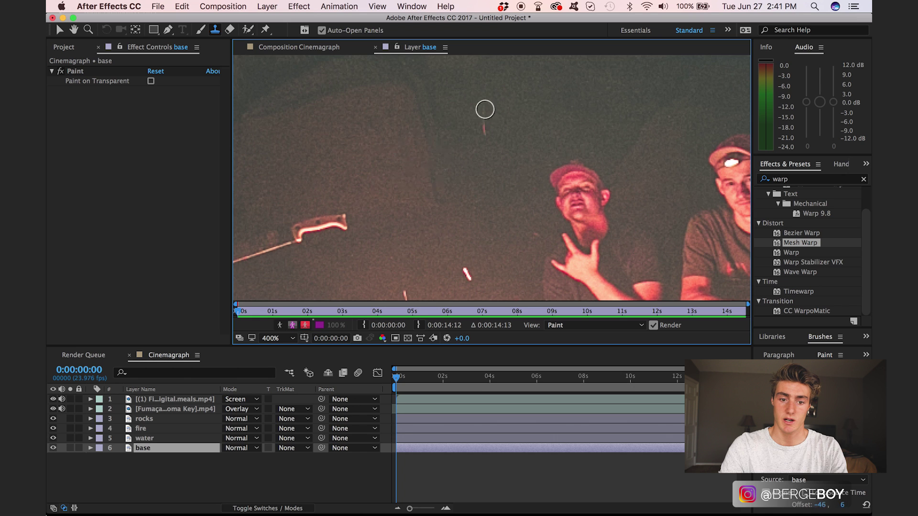
scroll(467, 207, "down", 3)
left_click(467, 206)
scroll(467, 206, "down", 2)
left_click(408, 203)
left_click(512, 205)
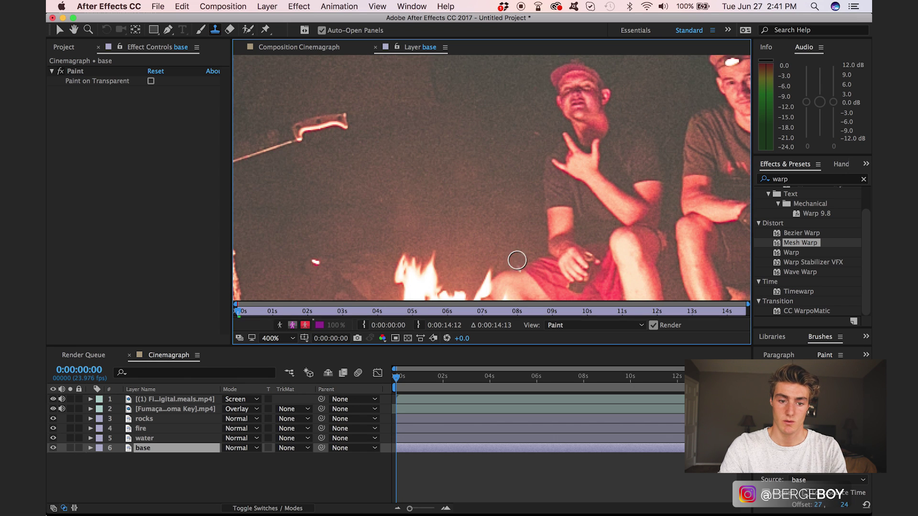
key("p")
key("p")
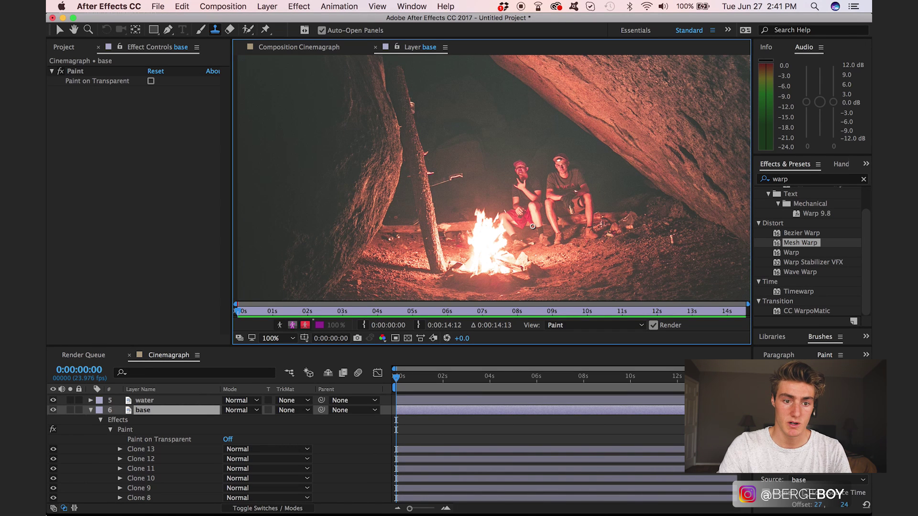
- Return from the base layer view to the Cinemagraph composition, collapse the base layer, and preview from the start
left_click(375, 47)
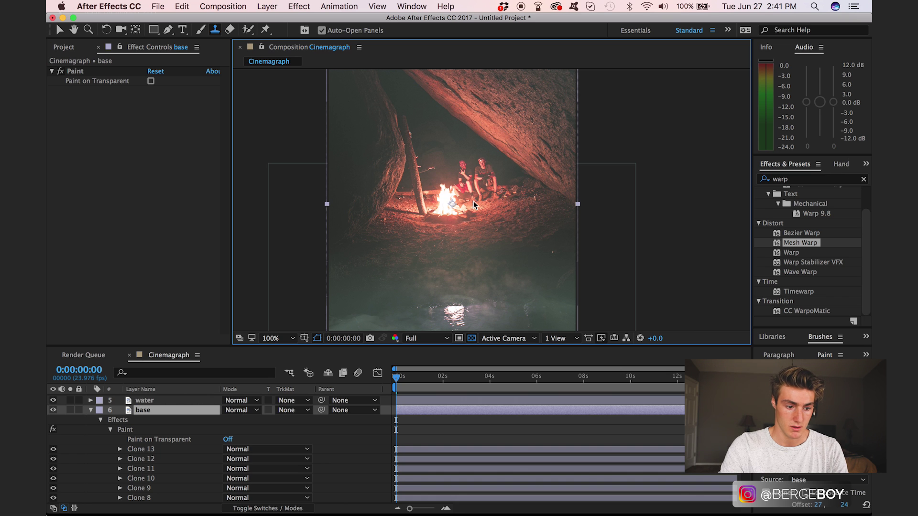
left_click(91, 411)
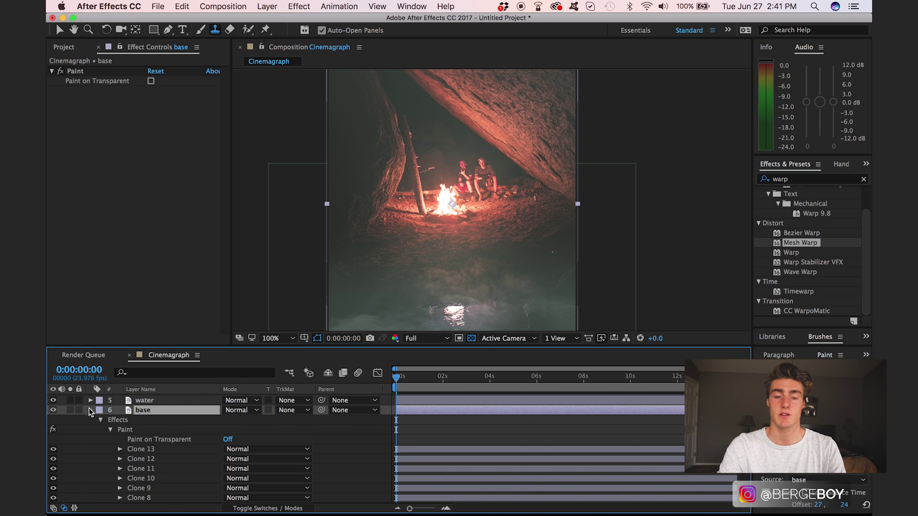
left_click(124, 471)
left_click_drag(395, 379, 364, 373)
key("space")
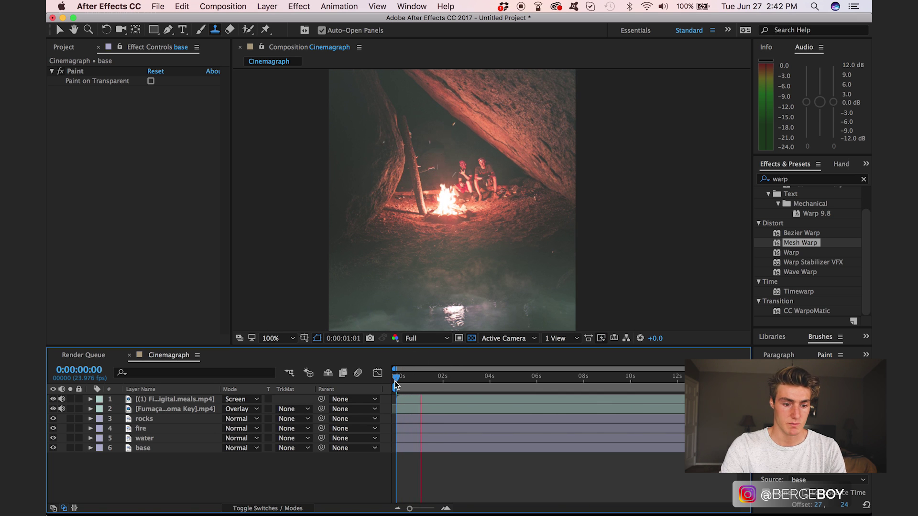
key("space")
- Try time-reversing the Fire Sparks layer, and apply Time Stretch to it
left_click(425, 400)
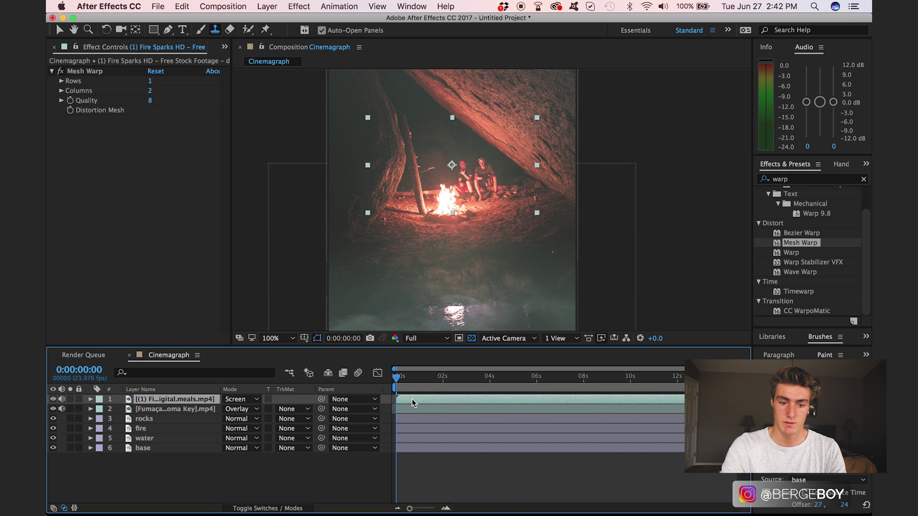
right_click(412, 399)
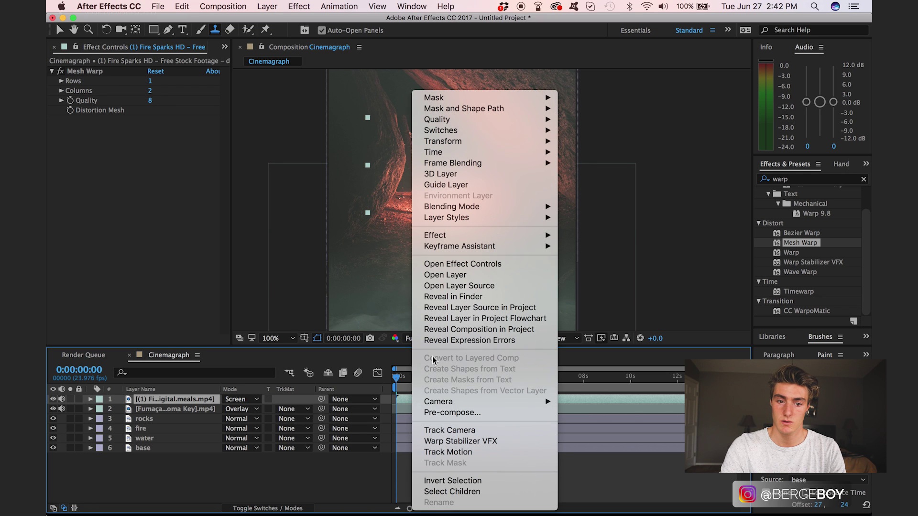
mouse_move(488, 157)
left_click(598, 164)
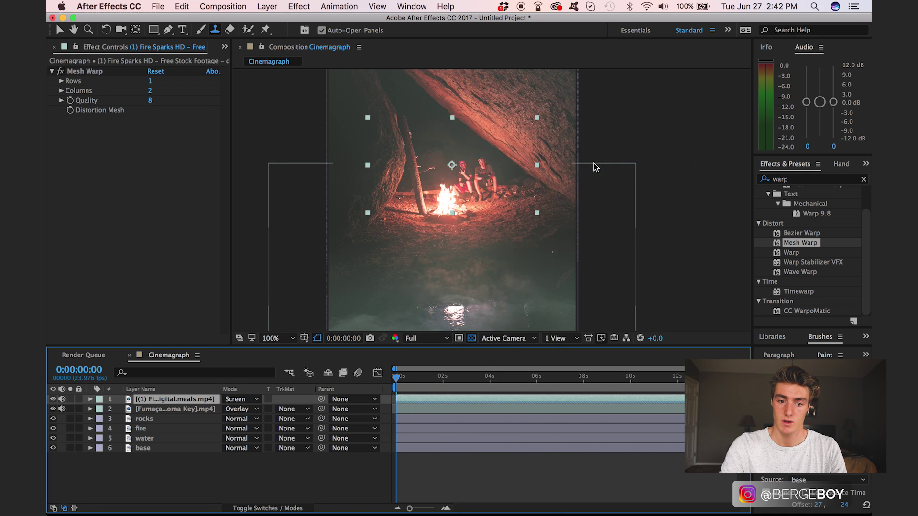
right_click(435, 399)
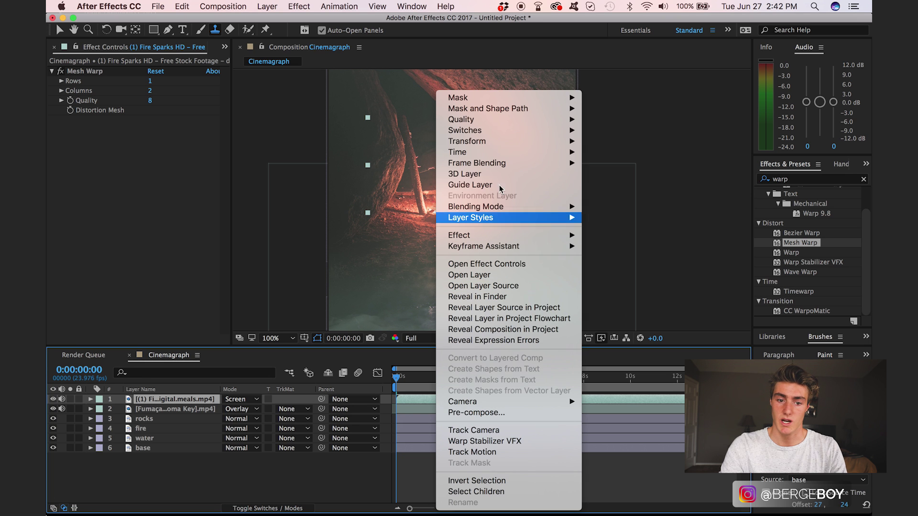
mouse_move(564, 152)
left_click(612, 174)
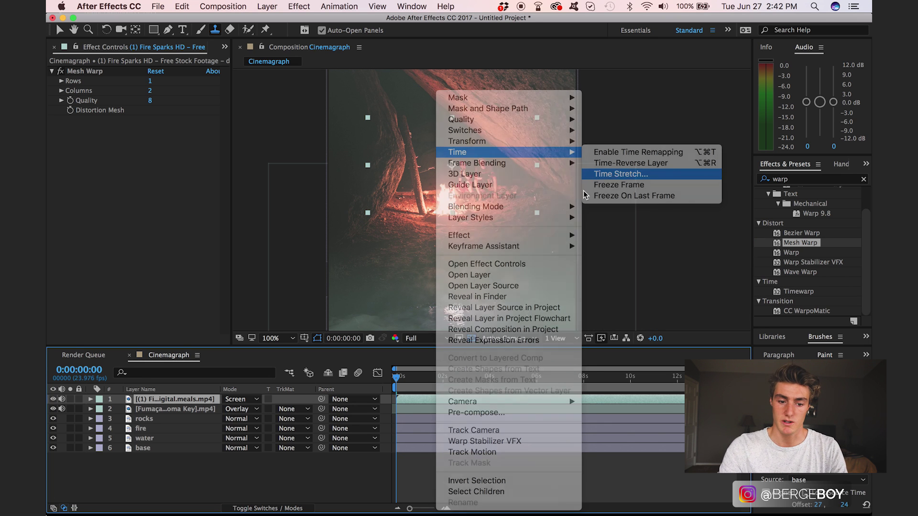
key("Return")
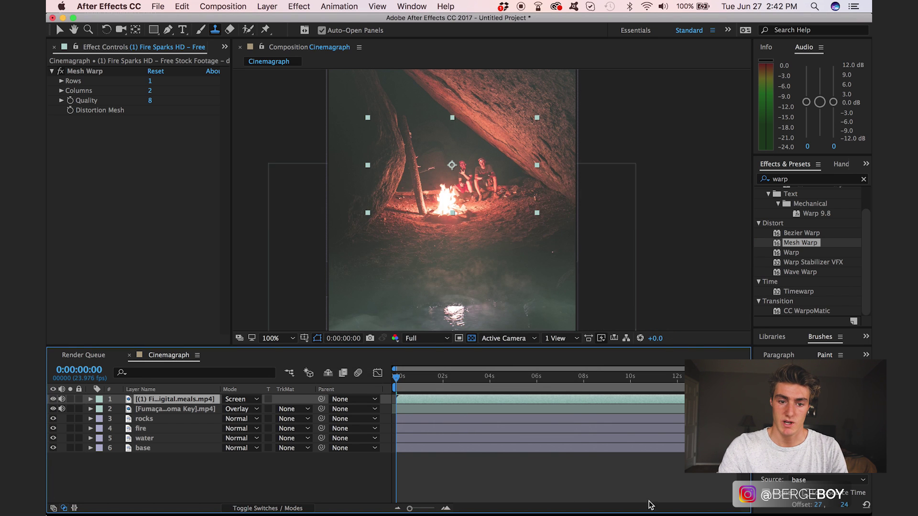
- Shift the Fire Sparks layer earlier in the timeline so it starts before the composition, and preview the sparks' timing
left_click_drag(600, 399, 458, 404)
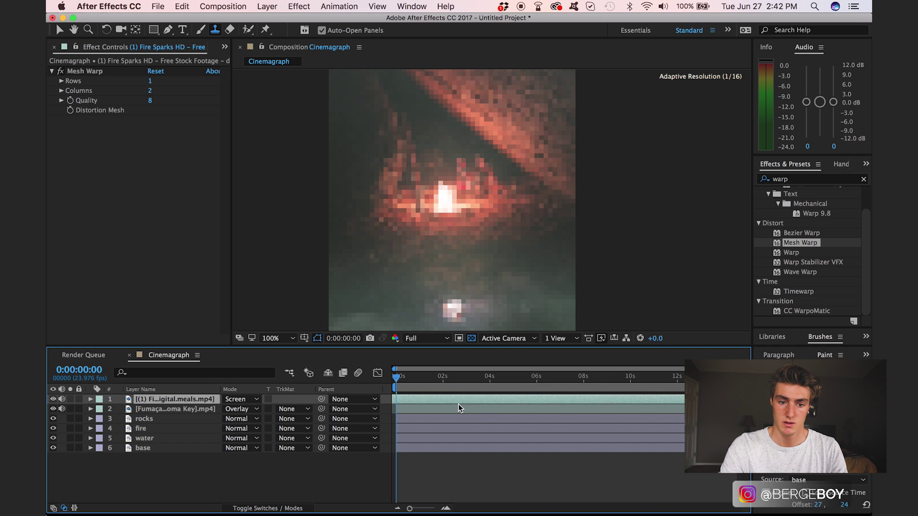
key("space")
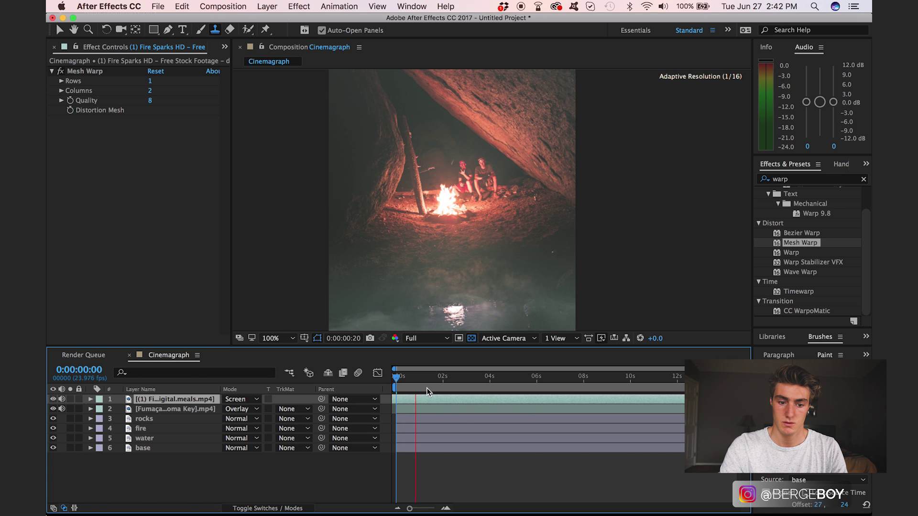
left_click(413, 377)
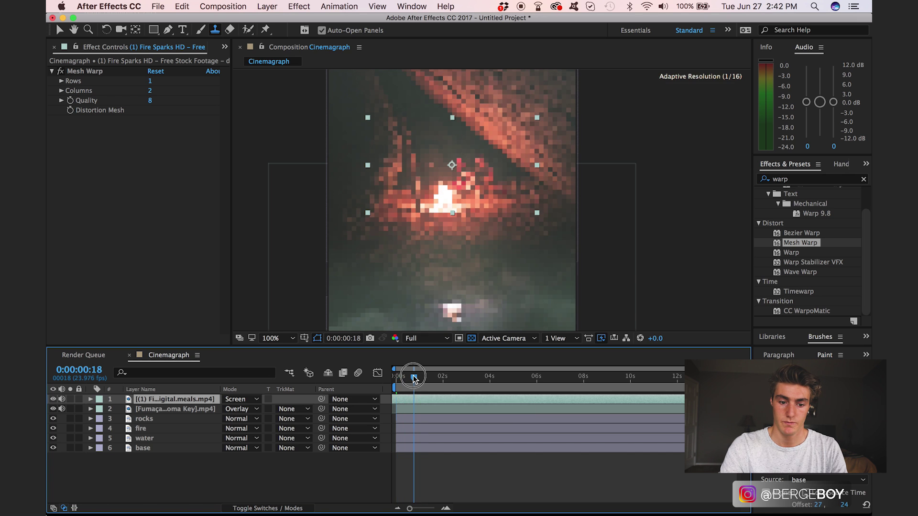
left_click_drag(405, 400, 394, 399)
left_click(398, 378)
key("space")
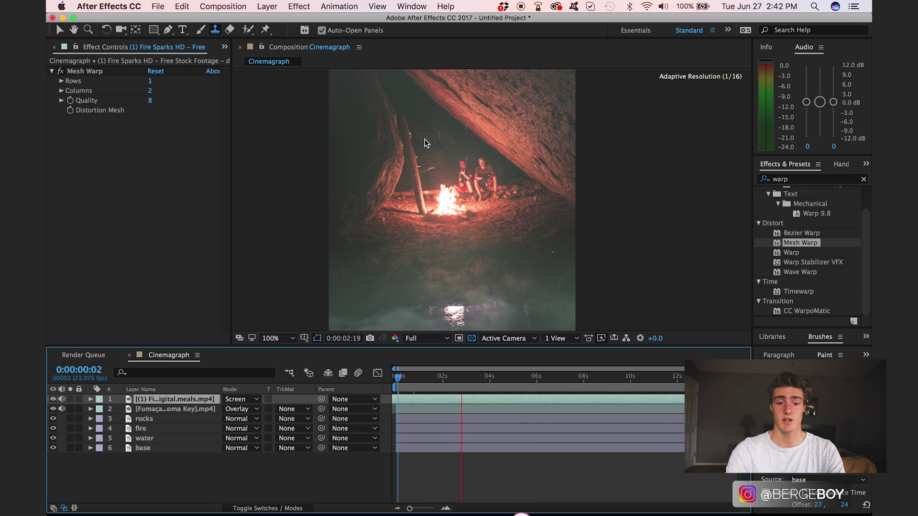
left_click(396, 378)
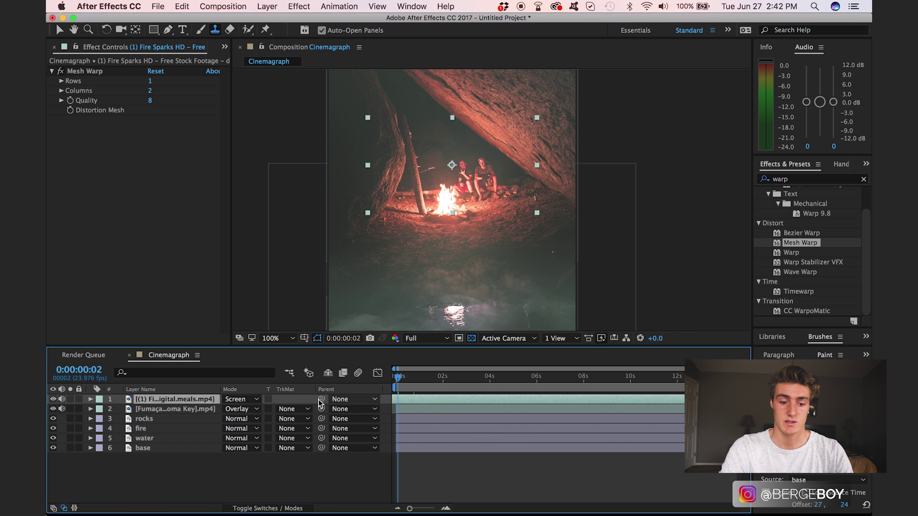
- Switch to YouTube in the browser and search for "campfire sound effects"
key("ctrl+Right")
triple_click(209, 59)
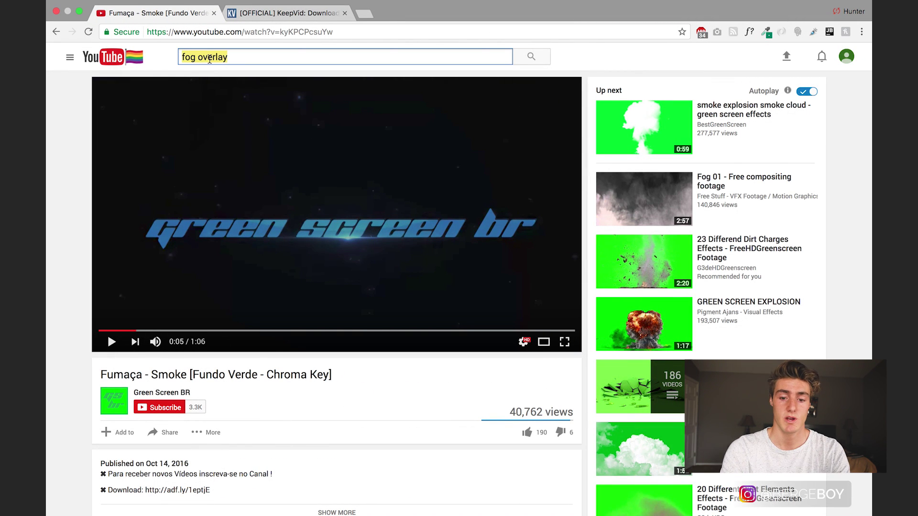
type("fire")
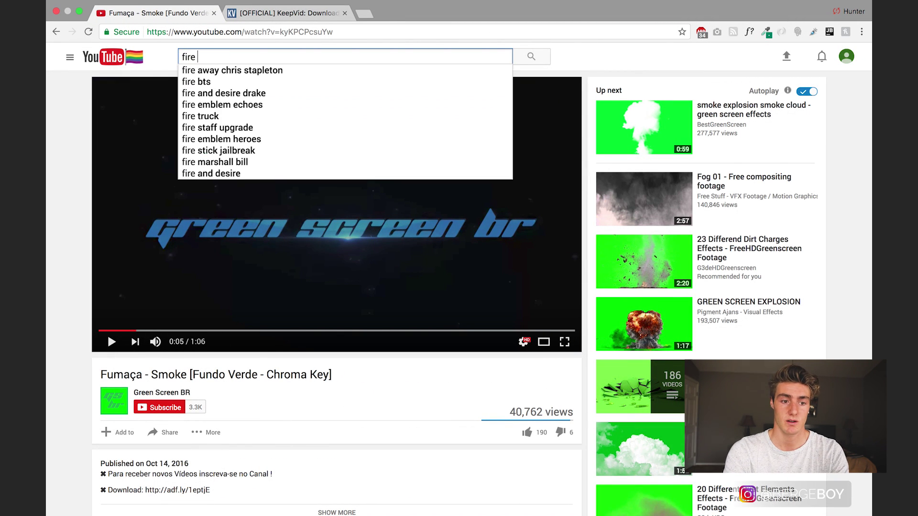
key("BackSpace")
key("BackSpace")
key("BackSpace")
key("BackSpace")
key("BackSpace")
type("ca")
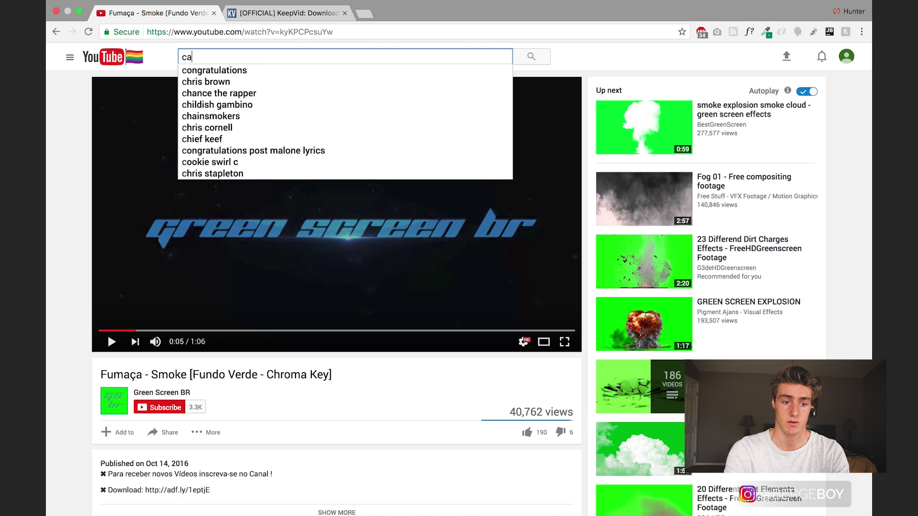
type("mpfire soud")
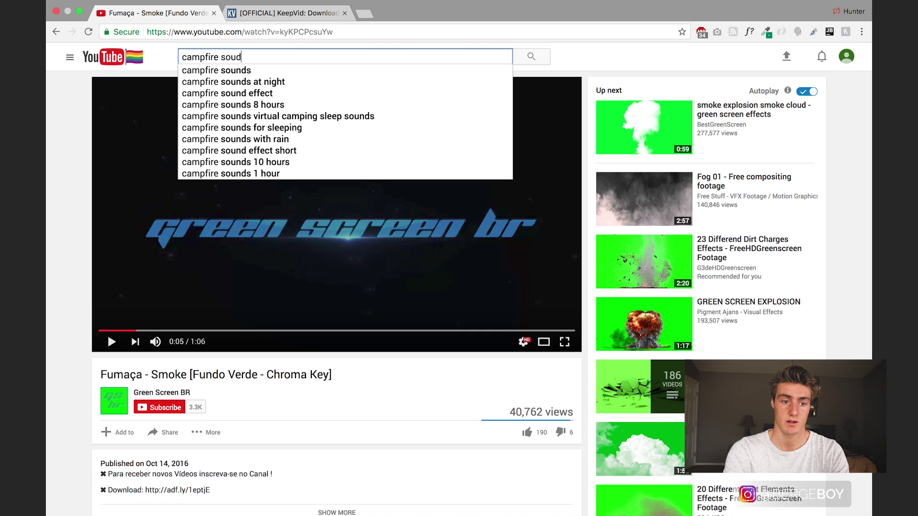
key("BackSpace")
type("nd effects")
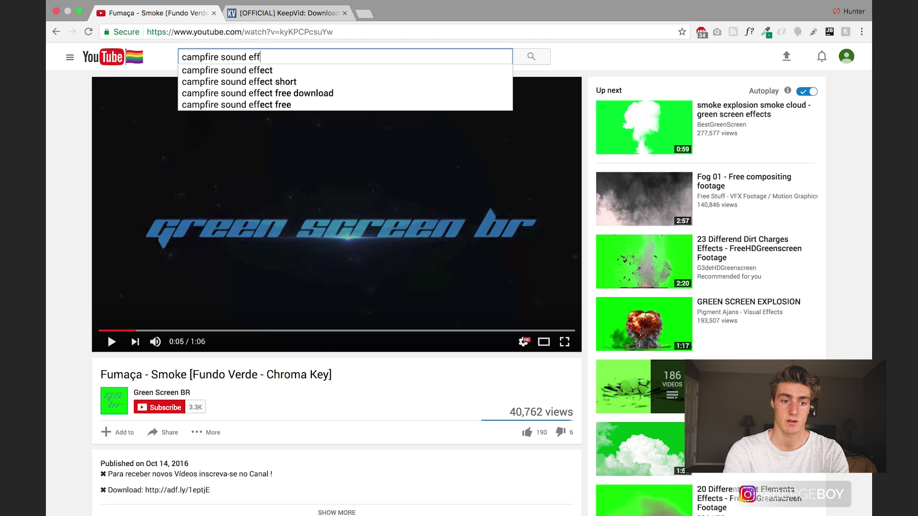
key("Return")
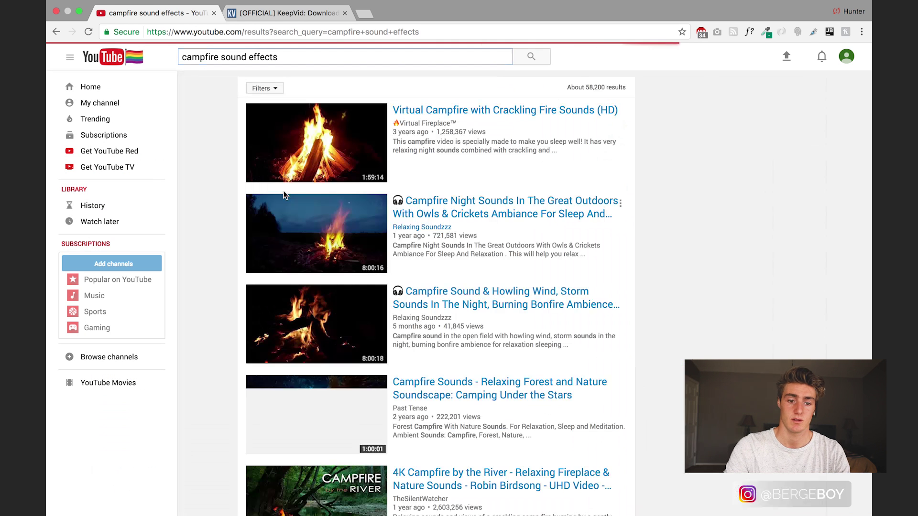
- Filter the results to Short (< 4 minutes) and play "Sound Effects For Campfire | HI QUALITY AUDIO" with raised volume, pausing it after a few seconds
left_click(264, 88)
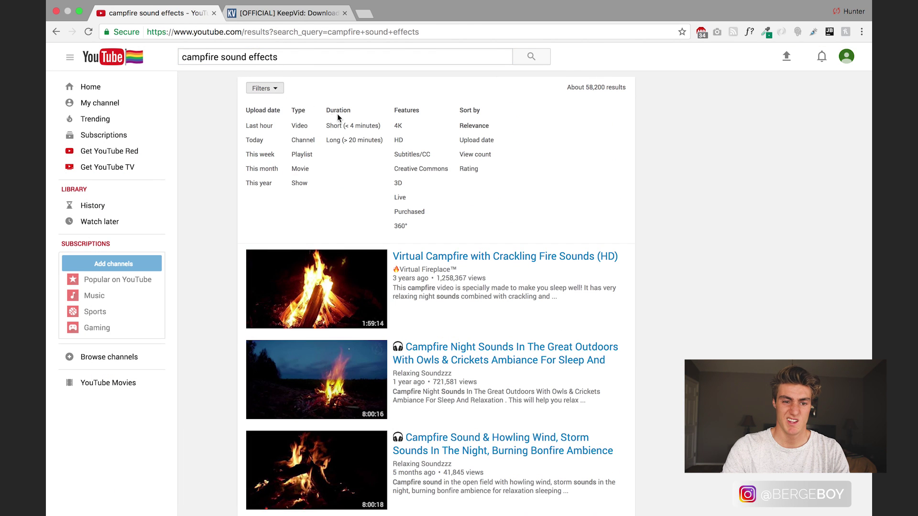
left_click(352, 125)
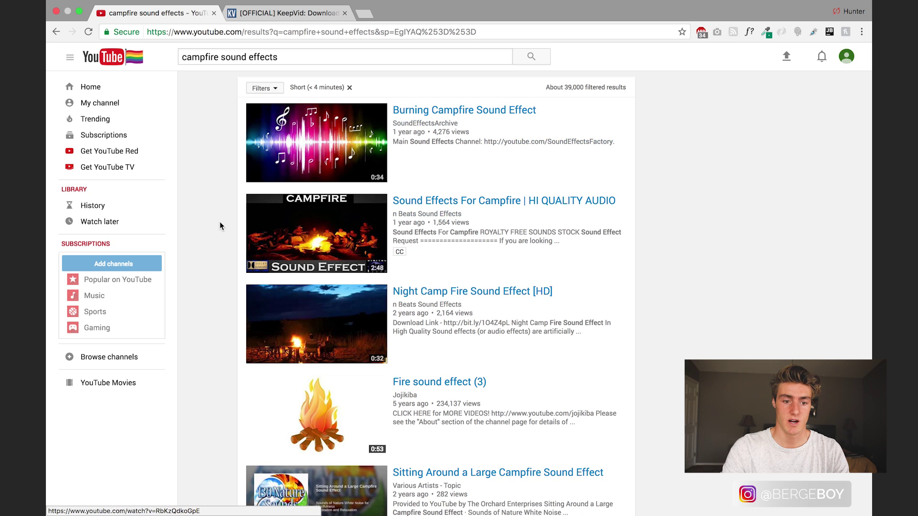
scroll(219, 222, "down", 2)
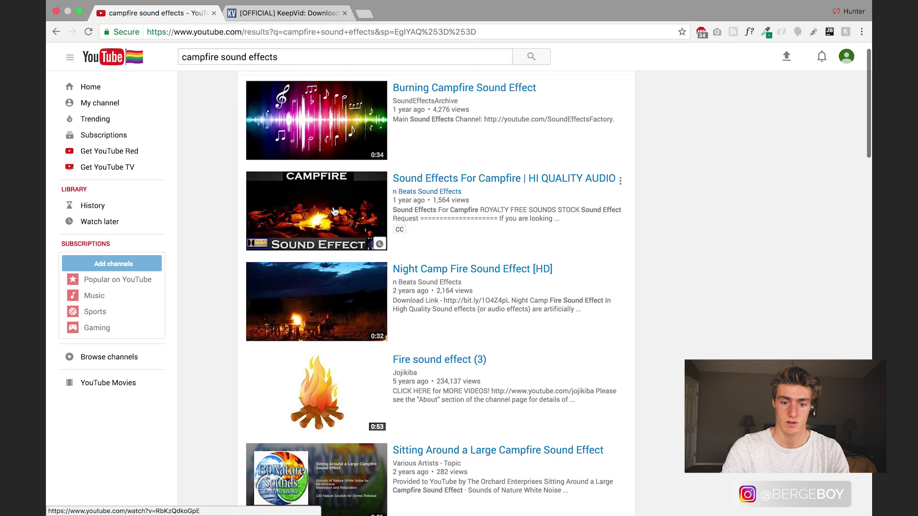
left_click(328, 207)
key("XF86AudioRaiseVolume")
key("XF86AudioRaiseVolume")
key("XF86AudioRaiseVolume")
key("XF86AudioRaiseVolume")
key("XF86AudioRaiseVolume")
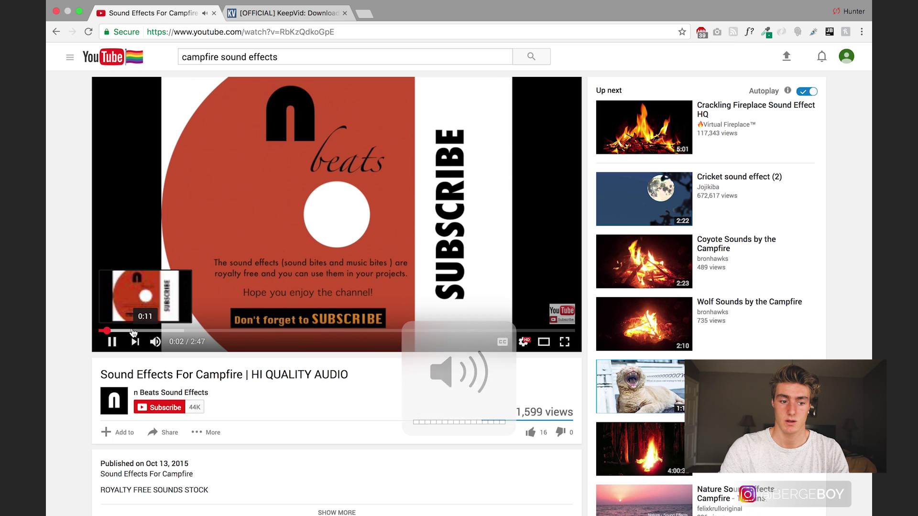
left_click(314, 150)
- Copy the URL of the "Sound Effects For Campfire" video and bring up the KeepVid download page
left_click(284, 33)
key("super+c")
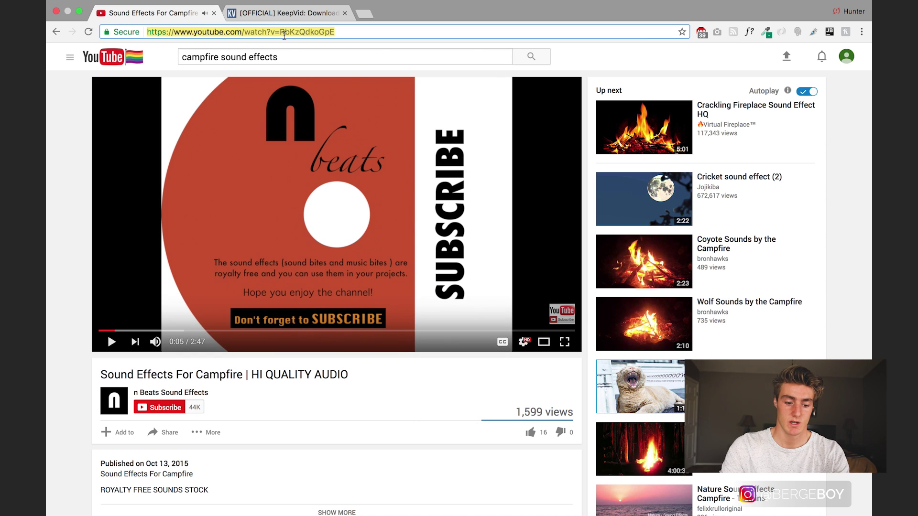
left_click(287, 11)
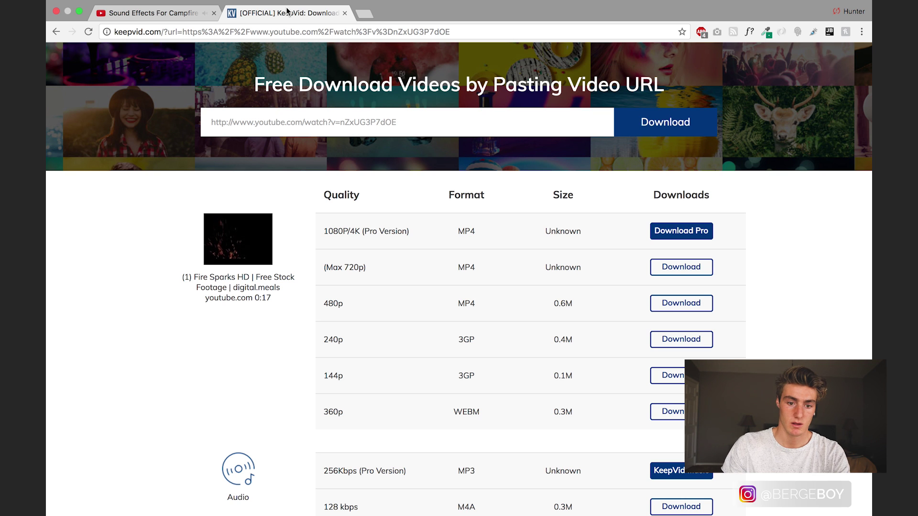
key("super+Tab")
key("super+Tab")
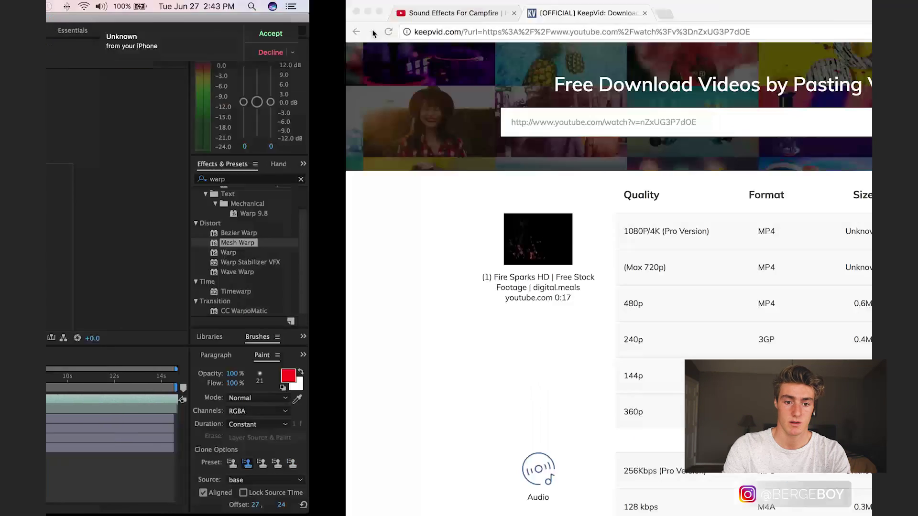
- Search for "youtube to mp3" in a new browser tab and convert the copied video URL to mp3 on ytmp3.cc
left_click(363, 18)
type("yo")
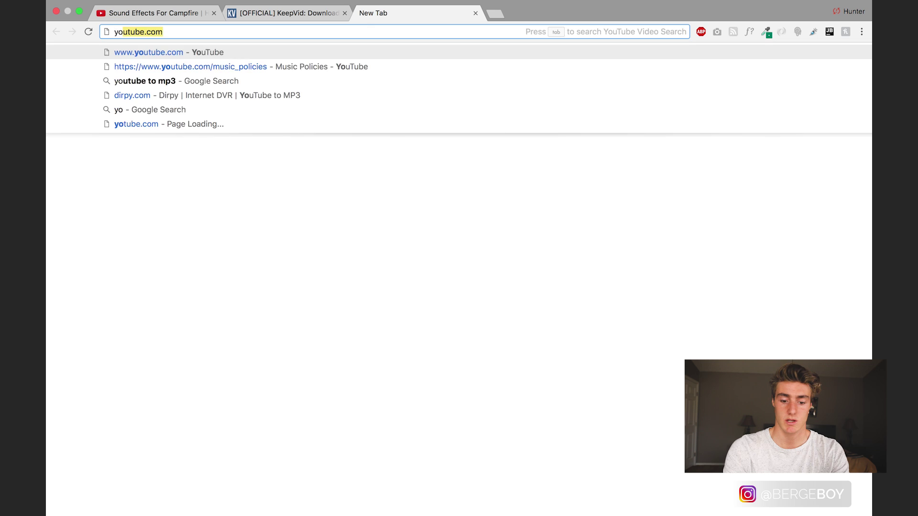
type("utube to mp")
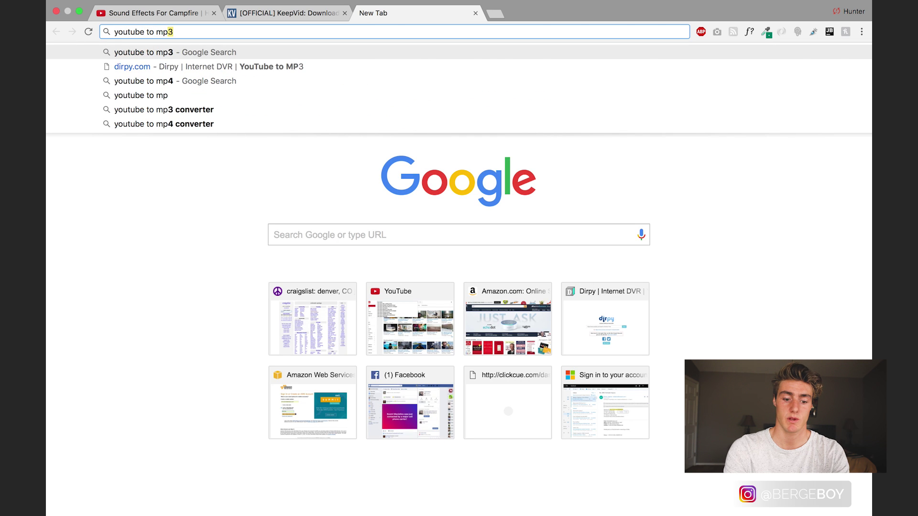
key("Return")
scroll(578, 325, "down", 5)
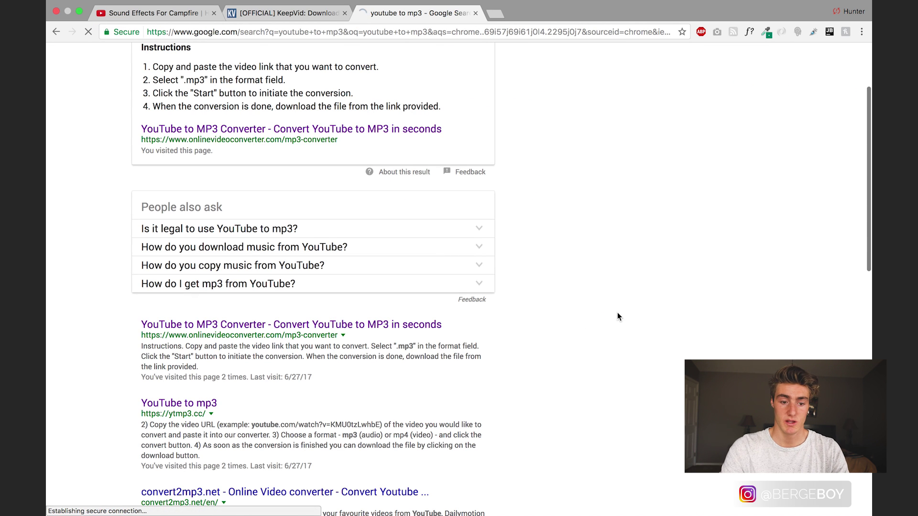
key("super+v")
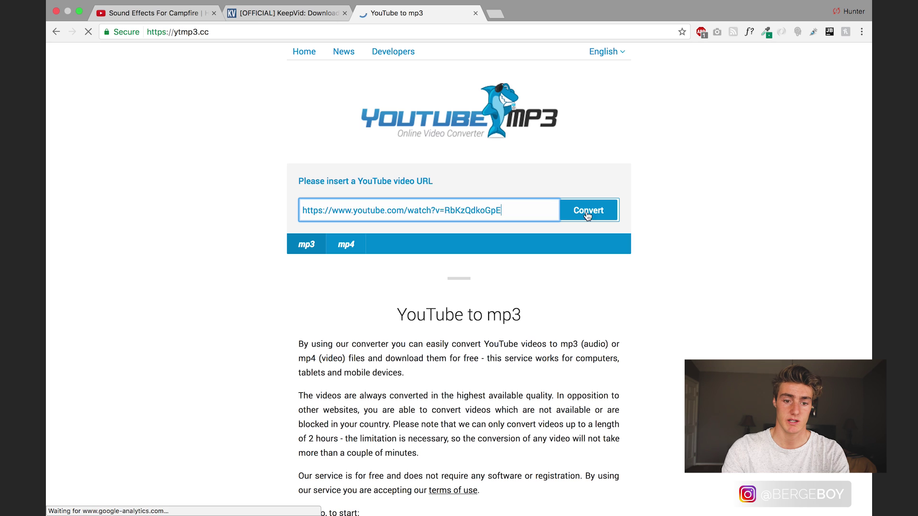
left_click(588, 214)
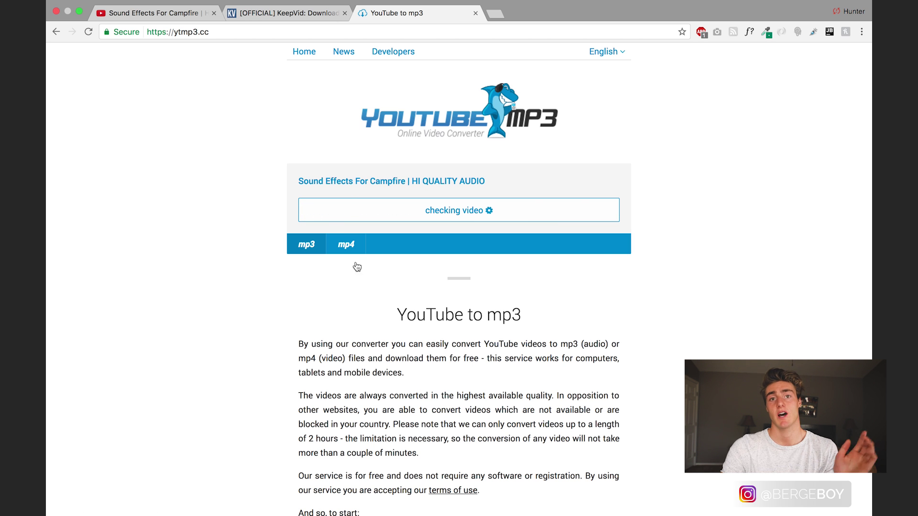
- Switch to After Effects, import the campfire background noise soundscape MP3, and add it to the Cinemagraph composition below the base layer
key("ctrl+Left")
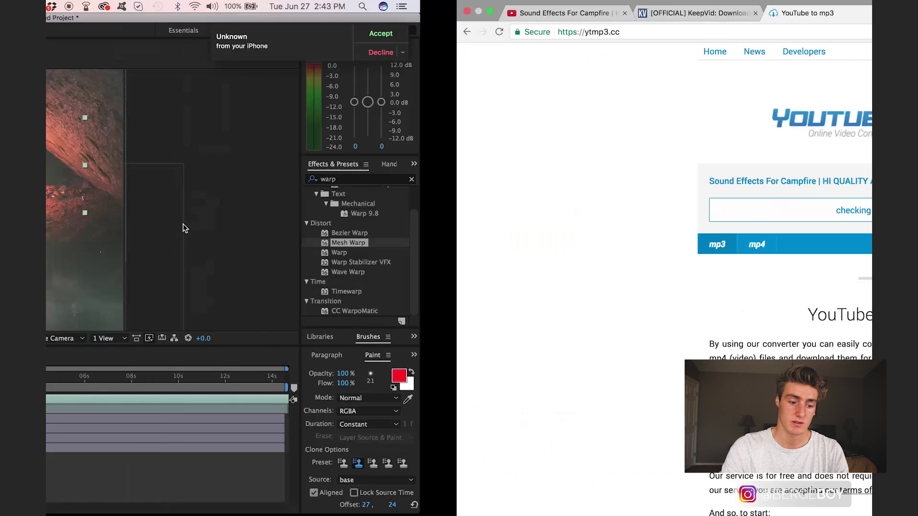
left_click(109, 502)
left_click_drag(418, 172, 187, 283)
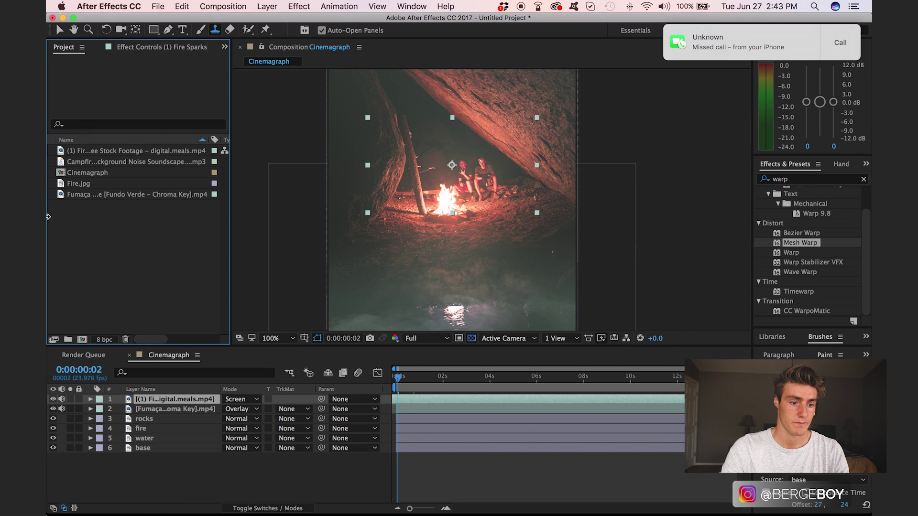
left_click_drag(86, 164, 383, 478)
- Preview the Cinemagraph composition from the beginning with the campfire audio
key("space")
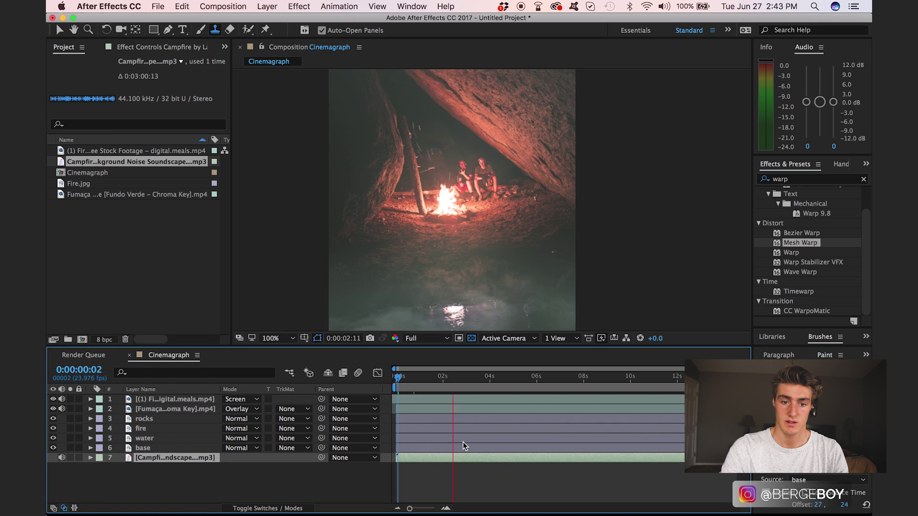
left_click(399, 381)
key("space")
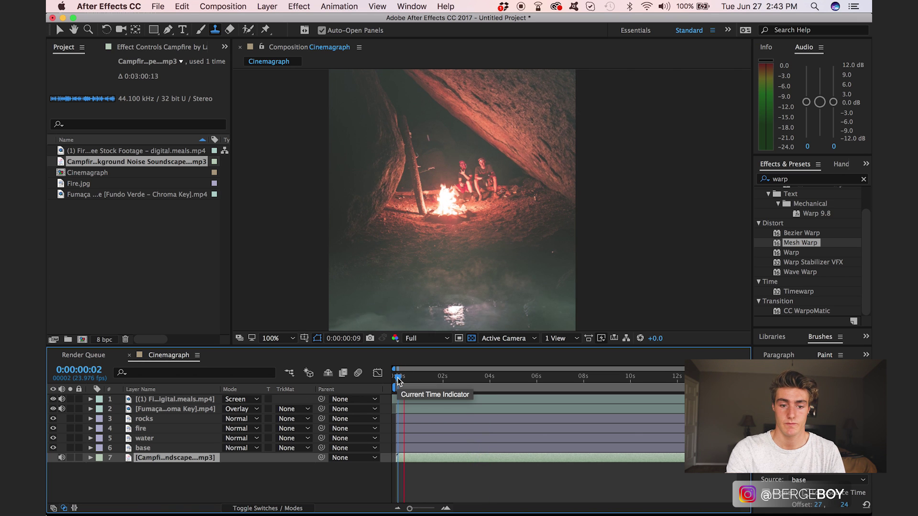